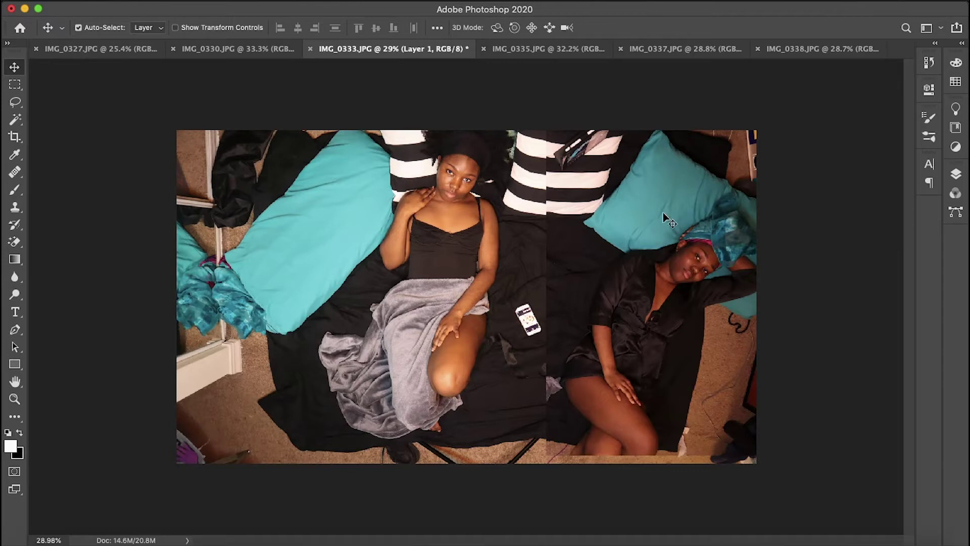
Step: Copy a rectangular area around the woman in the white T-shirt from her source photo
click(547, 49)
click(394, 50)
click(682, 49)
click(750, 49)
click(465, 195)
key(m)
drag(463, 124, 656, 491)
key(super+c)
Step: Paste the copied area into IMG_0333 and place the woman in the white T-shirt beside the seated woman
click(394, 49)
key(super+v)
click(15, 67)
mouse_move(452, 227)
mouse_down()
mouse_move(593, 237)
mouse_move(560, 234)
mouse_move(567, 247)
mouse_move(565, 233)
mouse_up()
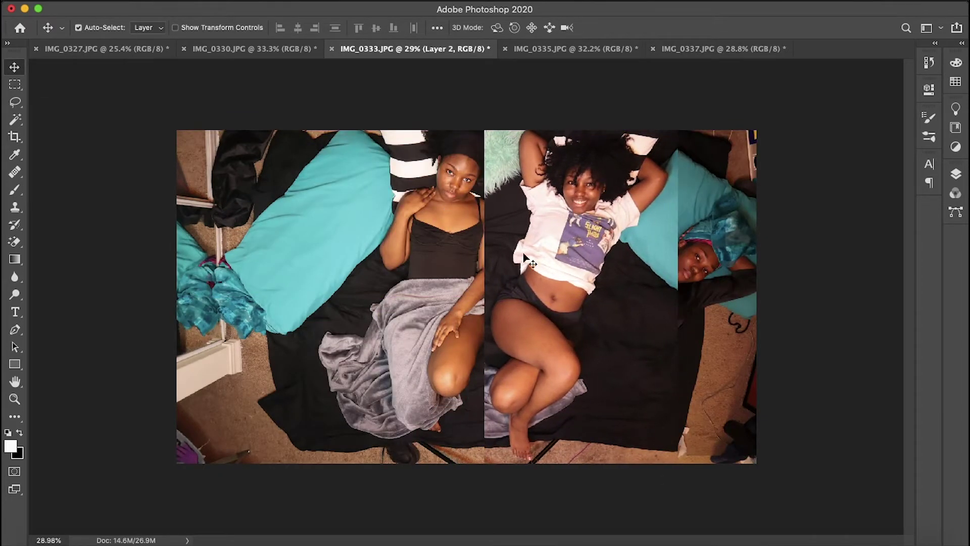
Step: Copy a rectangular area around the woman in the patterned poncho from IMG_0330
click(248, 49)
click(113, 49)
click(237, 49)
click(15, 85)
drag(151, 102, 375, 515)
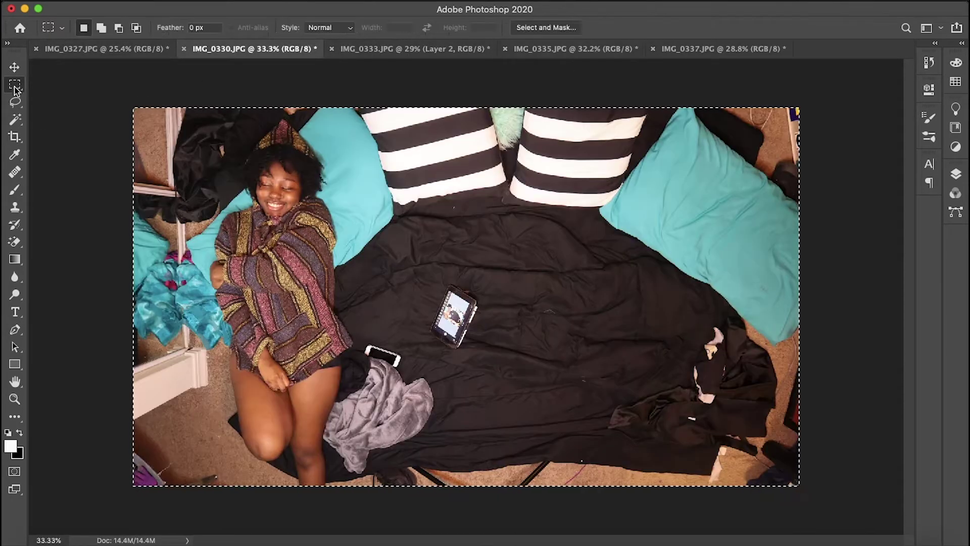
key(super+c)
Step: Paste the woman in the patterned poncho into IMG_0333 and align her with the outer side of the group
click(707, 49)
click(399, 49)
click(14, 67)
click(235, 298)
key(super+v)
drag(515, 367, 315, 311)
Step: Add a layer mask to Layer 2 and paint away its edge beside the T-shirt woman's raised arm
click(955, 174)
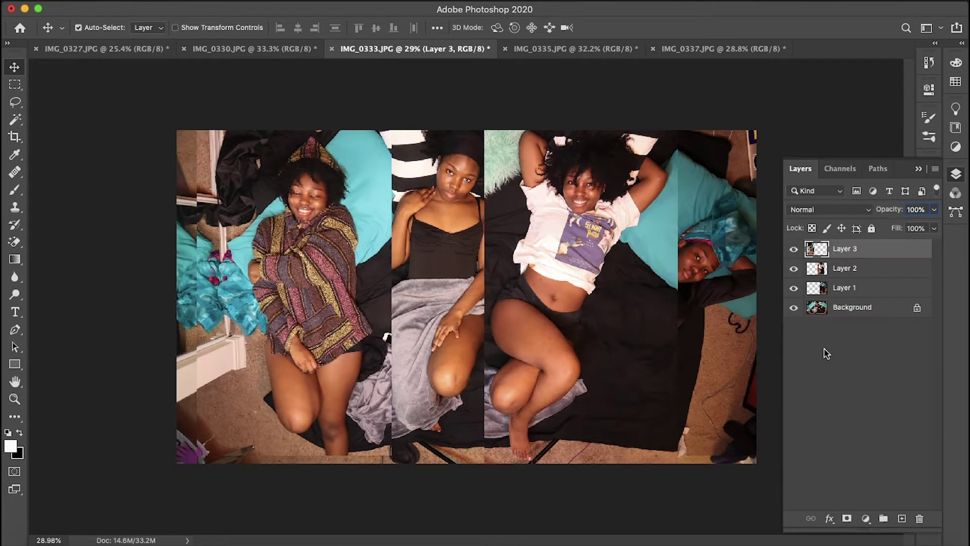
click(847, 518)
key(super+z)
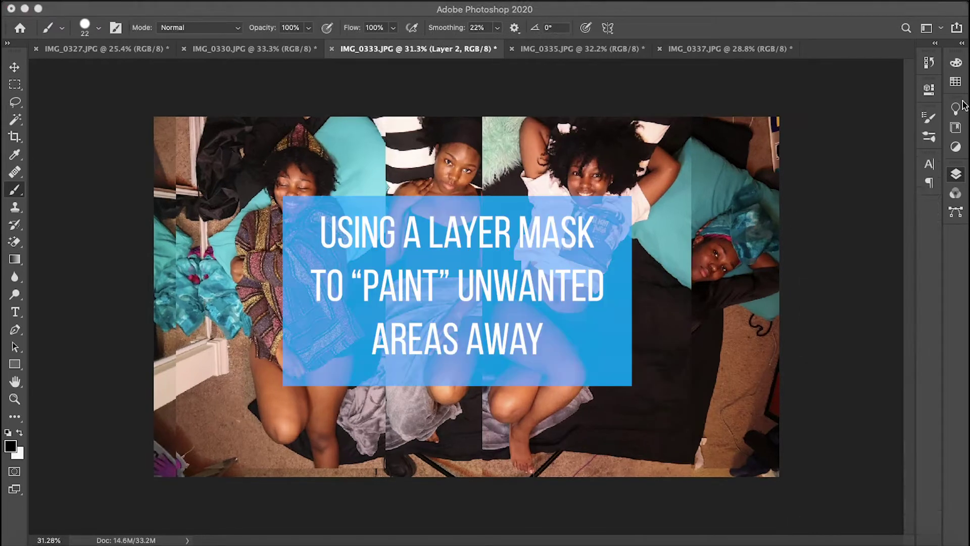
click(847, 521)
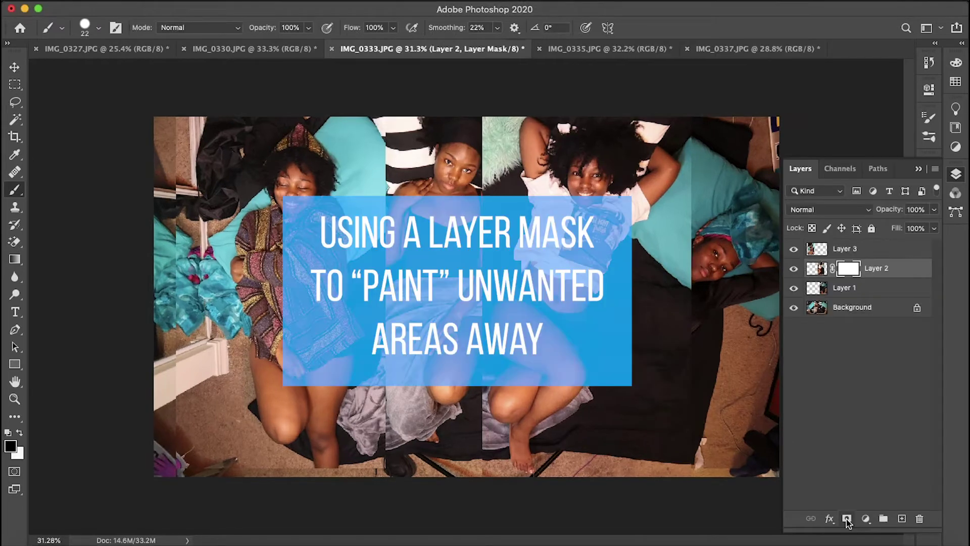
click(19, 433)
mouse_move(491, 263)
mouse_down()
mouse_move(488, 152)
mouse_move(512, 126)
mouse_up()
drag(511, 200, 510, 183)
Step: Set the brush size to 46 and mask out Layer 2 where it covers the seated woman's arm and blanket
click(99, 27)
drag(86, 71, 94, 72)
click(98, 28)
click(98, 28)
click(99, 27)
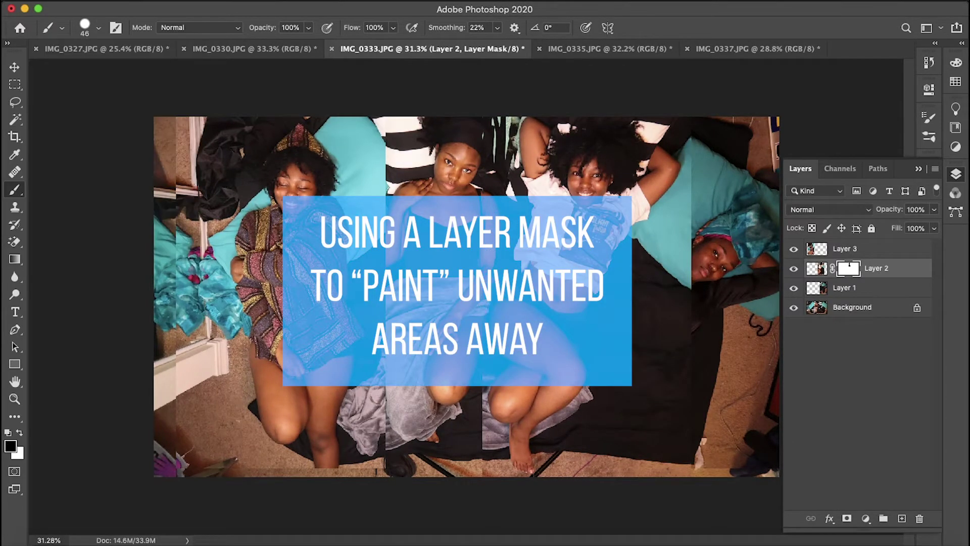
scroll(483, 309, up, 10)
mouse_move(412, 172)
mouse_down()
mouse_move(405, 277)
mouse_move(431, 121)
mouse_up()
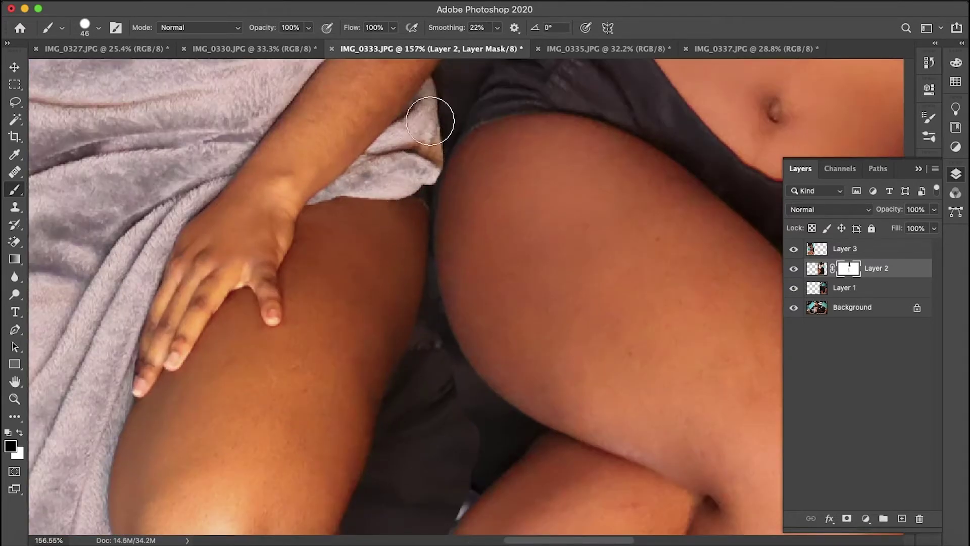
scroll(424, 173, down, 4)
scroll(422, 288, up, 4)
scroll(437, 399, down, 4)
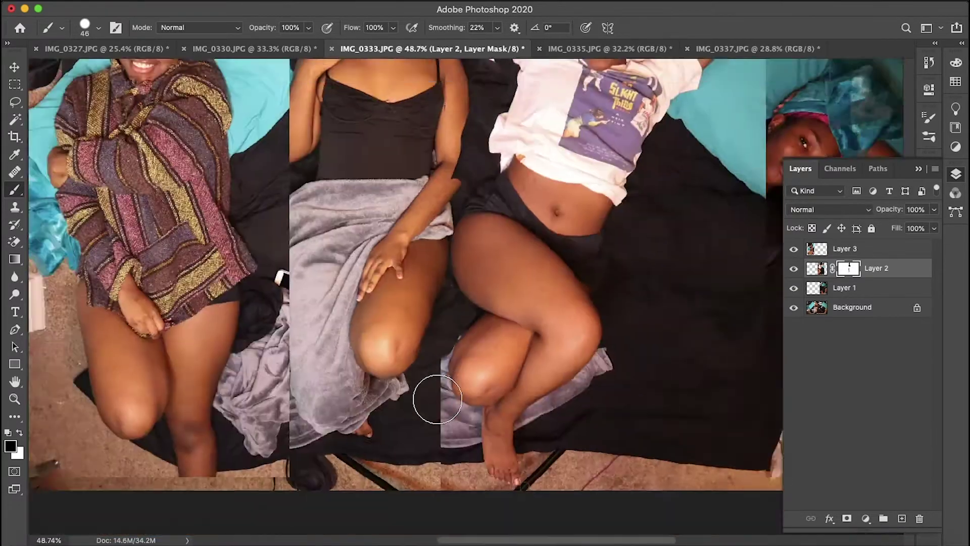
scroll(437, 399, down, 3)
Step: Add a Brightness/Contrast adjustment clipped to Layer 1
click(854, 288)
click(794, 288)
click(793, 288)
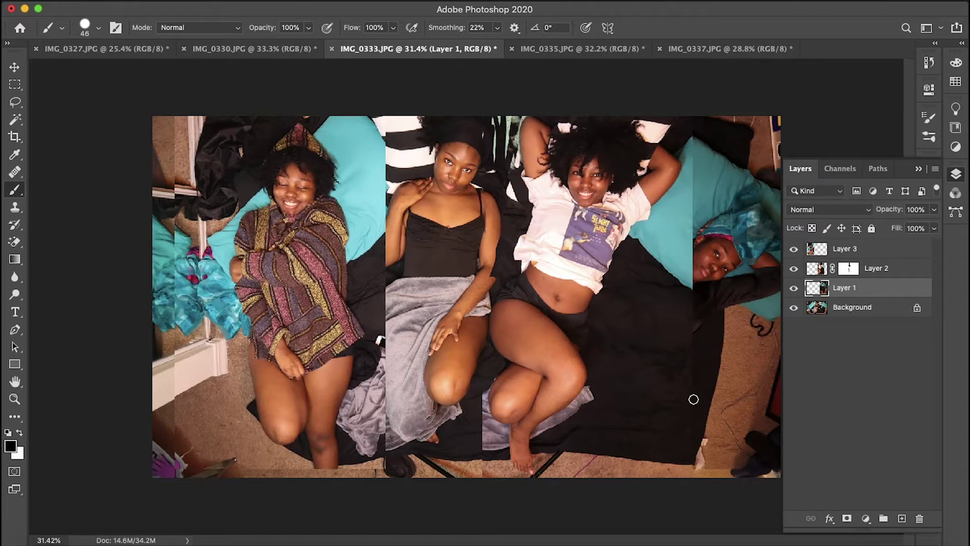
click(866, 518)
click(919, 331)
click(839, 361)
double_click(859, 288)
drag(893, 186, 843, 191)
click(891, 85)
double_click(859, 287)
click(530, 206)
click(890, 525)
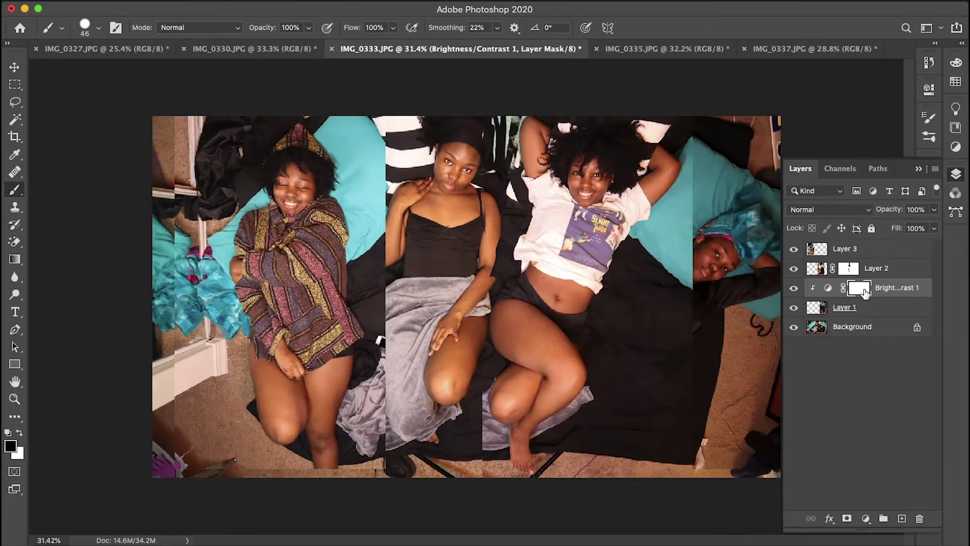
Step: Hide Layer 2 and raise the brightness of the adjustment clipped to Layer 1
double_click(827, 287)
drag(814, 167, 827, 168)
click(891, 85)
scroll(634, 355, up, 3)
scroll(678, 298, down, 1)
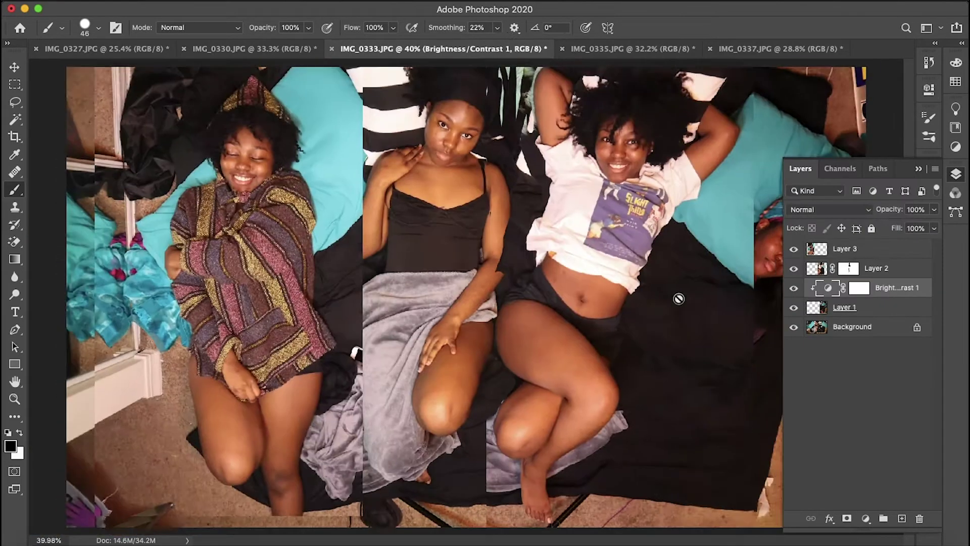
click(793, 249)
double_click(828, 288)
drag(890, 233, 909, 236)
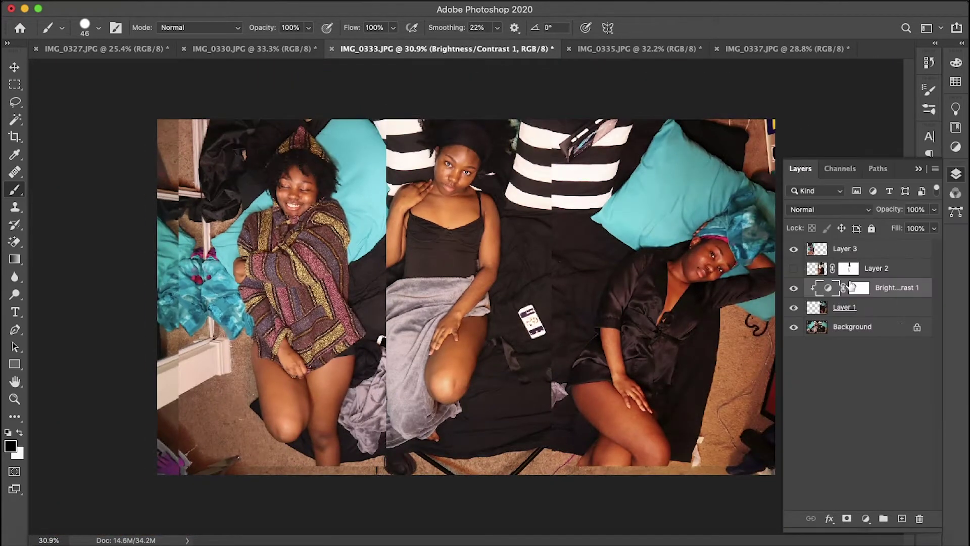
Step: Show Layer 2 again and retouch its mask between the seated woman's hair and the neighbouring raised arm
click(859, 288)
click(835, 303)
click(835, 293)
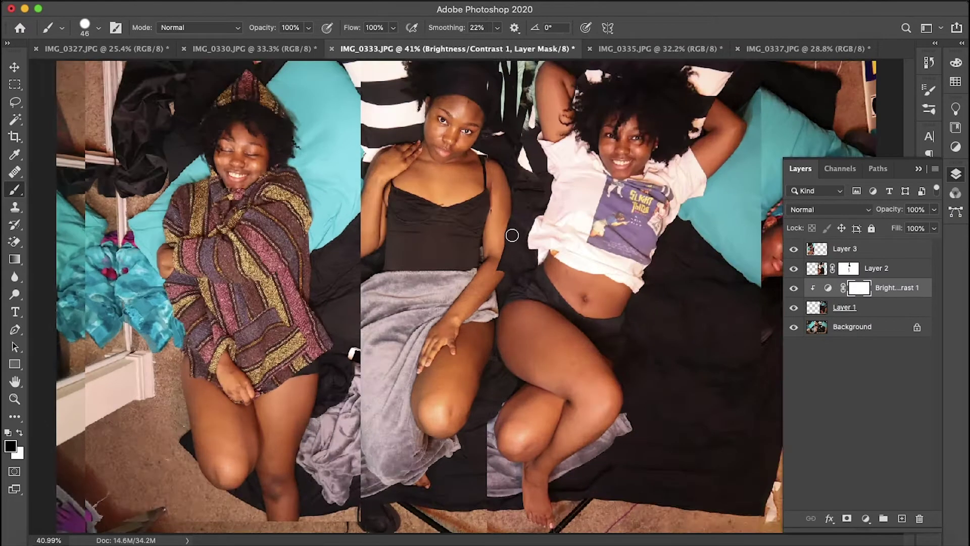
key(alt+bracketright)
key(super+backslash)
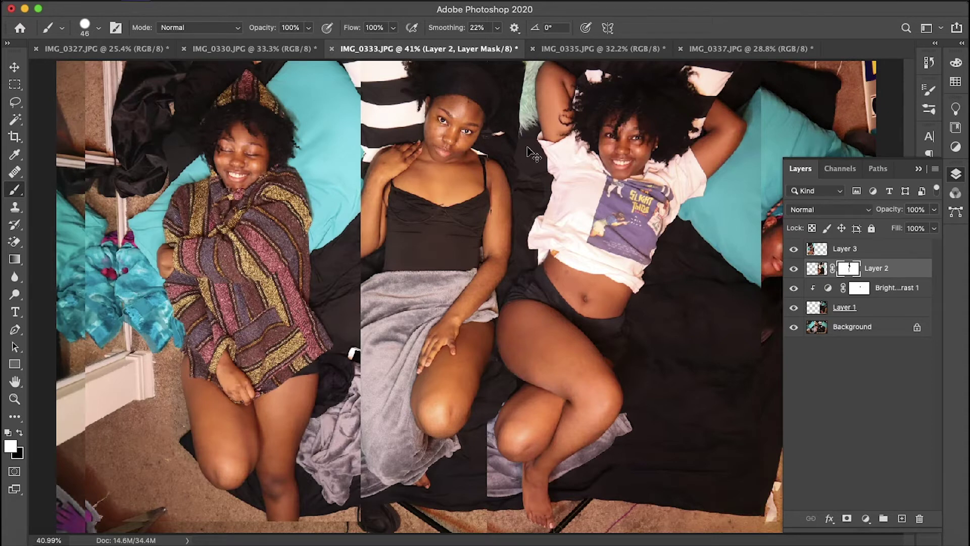
click(19, 433)
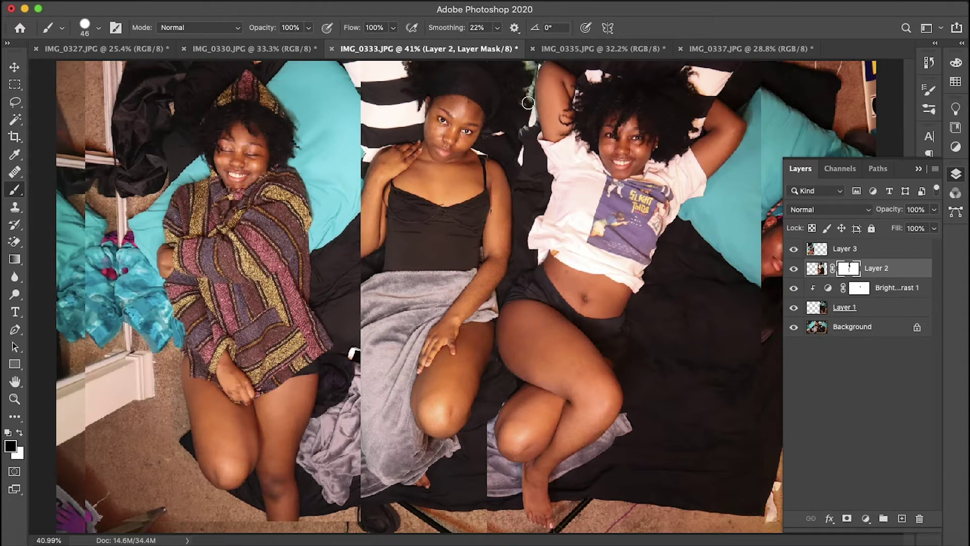
click(19, 434)
drag(529, 122, 541, 83)
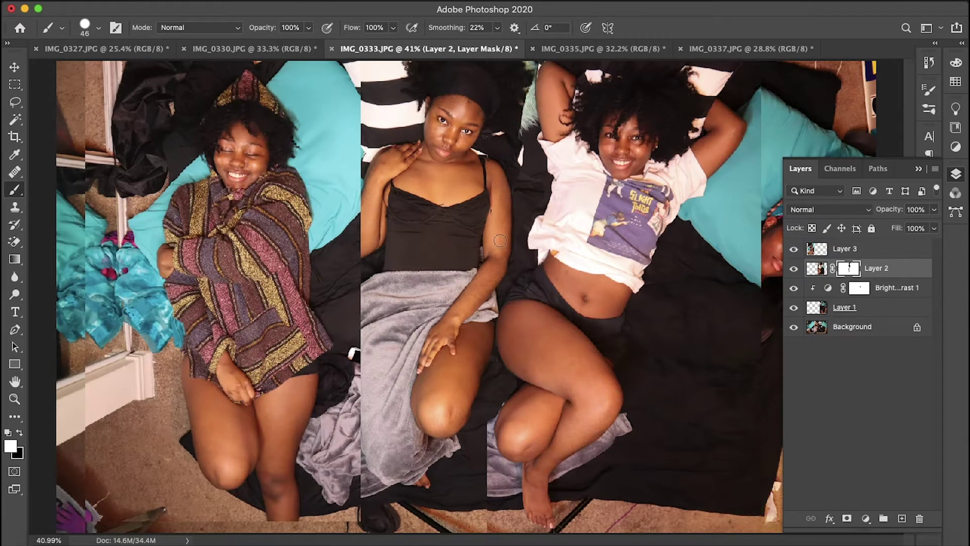
Step: Paint black on Layer 2's mask to reveal the woman in the black satin shirt and clear the area around the foot
mouse_move(685, 298)
mouse_down()
mouse_move(756, 224)
mouse_move(717, 223)
mouse_move(654, 316)
mouse_move(637, 379)
mouse_move(630, 369)
mouse_move(654, 327)
mouse_move(726, 439)
mouse_move(723, 509)
mouse_move(662, 497)
mouse_move(716, 519)
mouse_move(608, 539)
mouse_move(703, 373)
mouse_move(629, 427)
mouse_up()
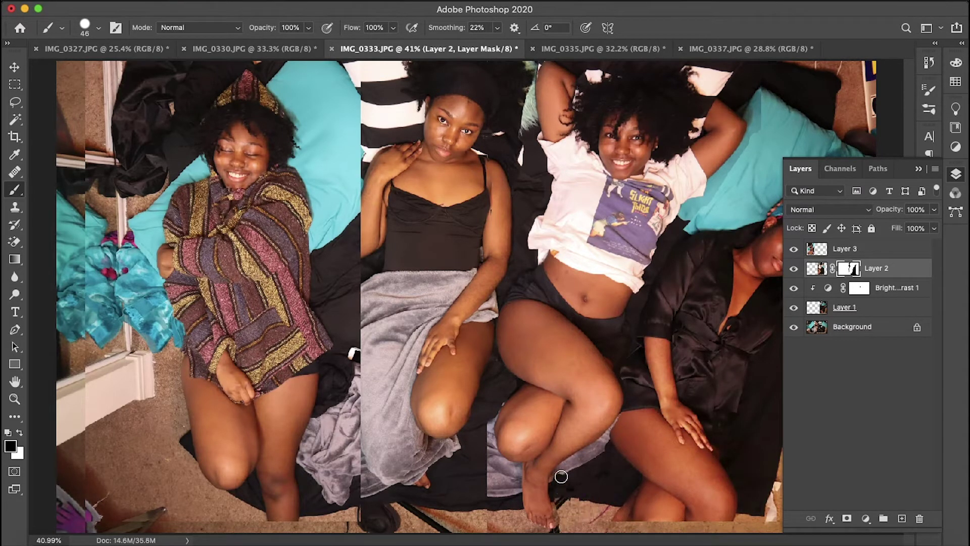
drag(561, 476, 581, 457)
scroll(559, 499, down, 1)
scroll(559, 485, up, 8)
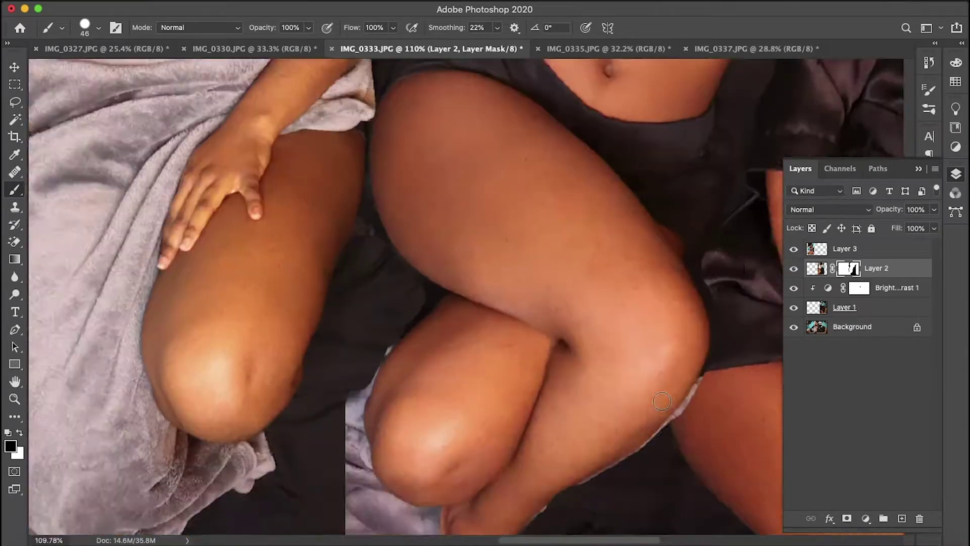
scroll(631, 318, up, 2)
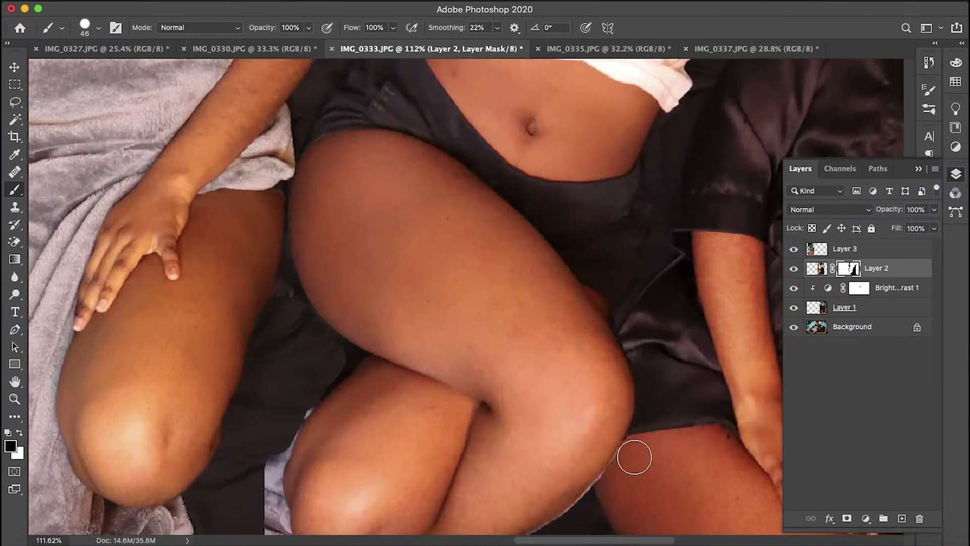
scroll(639, 475, down, 2)
scroll(628, 416, up, 3)
scroll(576, 313, up, 3)
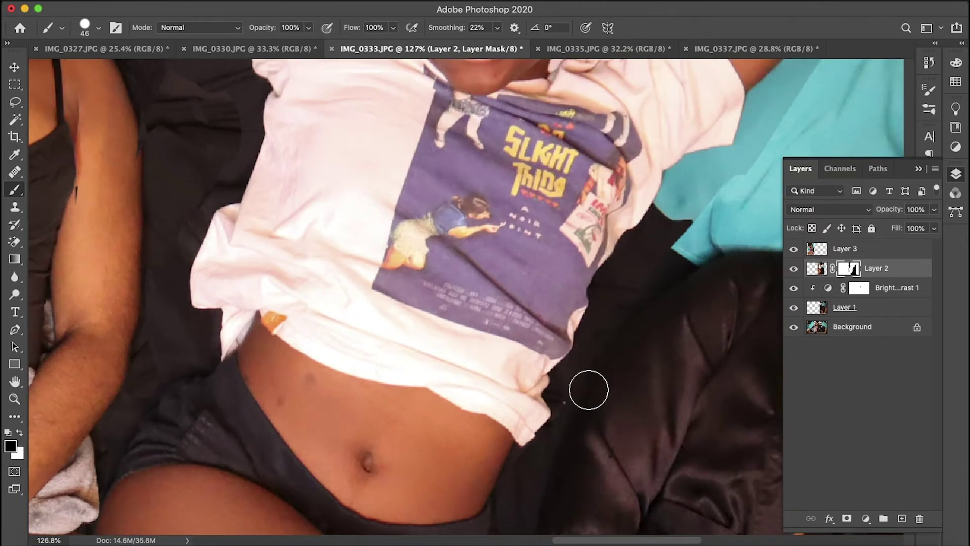
Step: Set the brush size to 17 and clean up Layer 2's mask on the teal pillow beside the T-shirt
click(99, 28)
drag(47, 62, 39, 62)
click(660, 205)
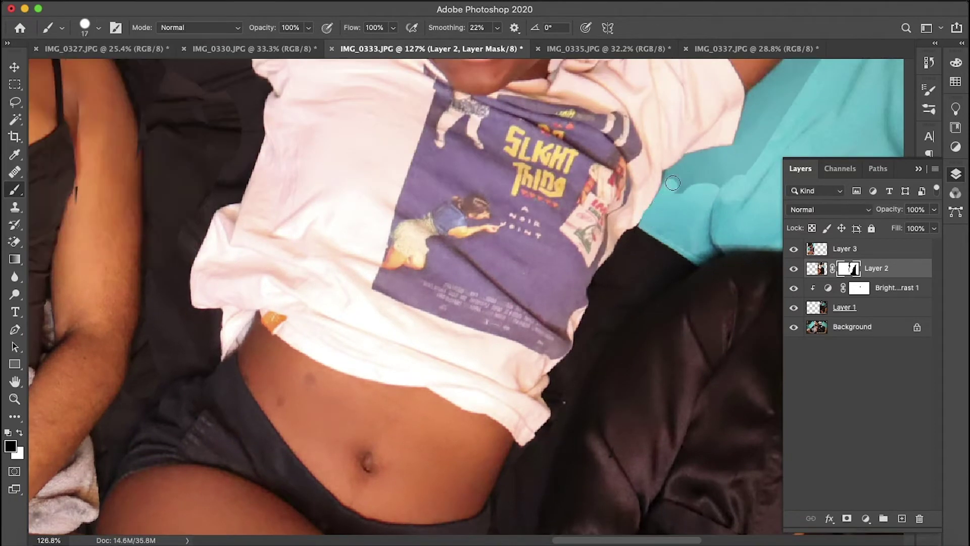
Step: Mask out the leftover grey blanket on Layer 2 around the T-shirt woman's bent knee and foot
scroll(667, 192, down, 4)
scroll(537, 399, up, 1)
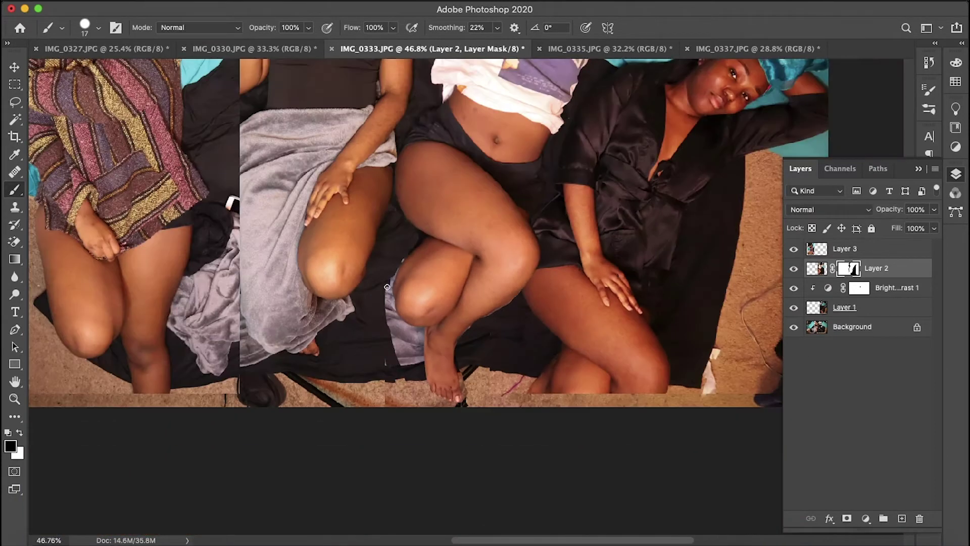
scroll(387, 279, up, 3)
scroll(387, 279, left, 3)
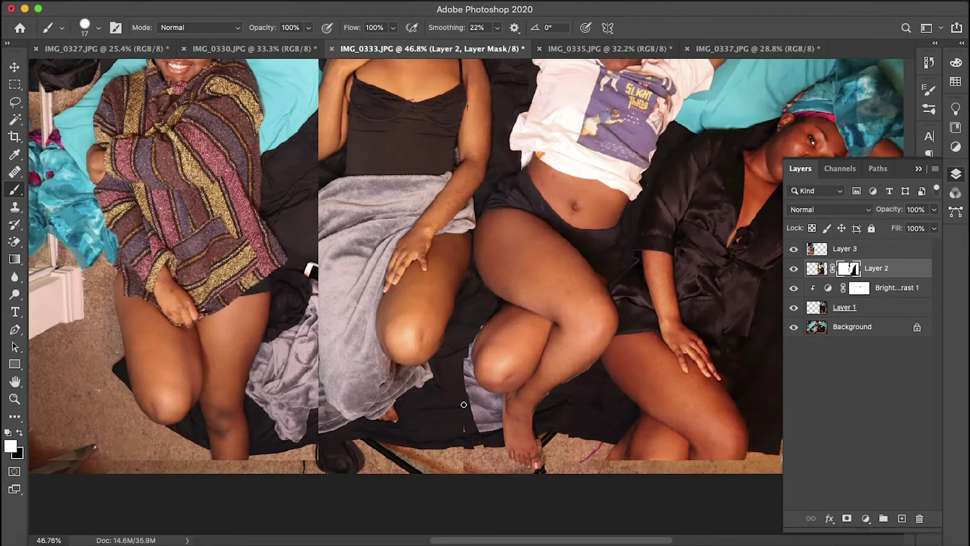
scroll(492, 428, up, 5)
mouse_move(508, 336)
mouse_down()
mouse_move(381, 197)
mouse_move(359, 95)
mouse_move(370, 309)
mouse_move(446, 311)
mouse_move(459, 340)
mouse_up()
scroll(413, 349, up, 2)
drag(403, 148, 385, 225)
drag(415, 107, 391, 289)
mouse_move(391, 289)
mouse_down()
mouse_move(413, 245)
mouse_move(360, 400)
mouse_up()
scroll(476, 274, down, 4)
scroll(476, 280, down, 5)
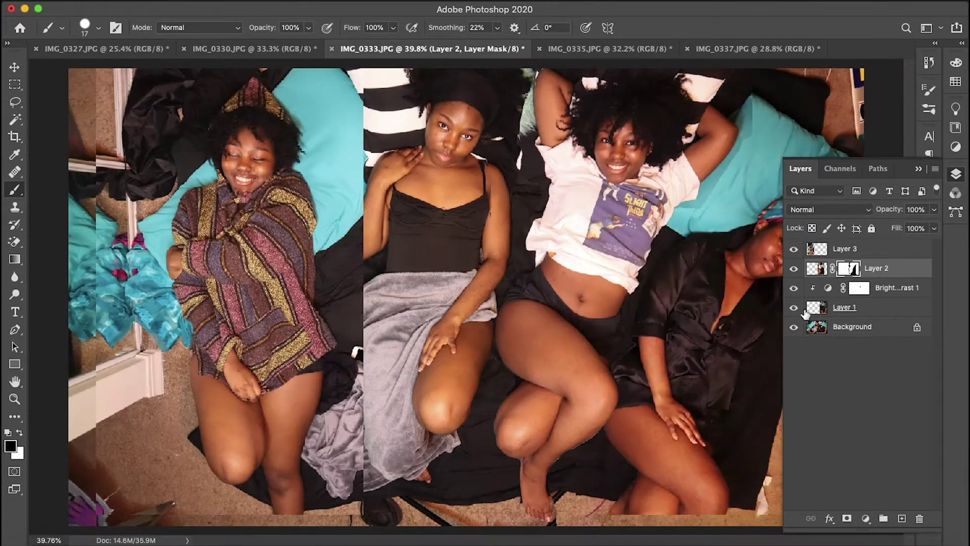
Step: Add a layer mask to Layer 3
click(845, 249)
click(847, 519)
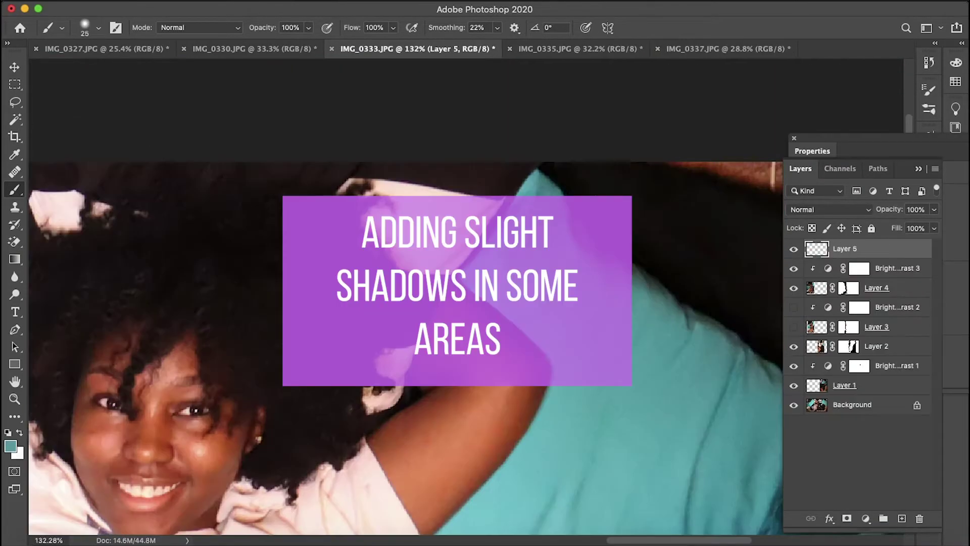
click(11, 447)
click(576, 344)
click(751, 284)
Step: Add a Brightness/Contrast adjustment above Layer 5, lower its brightness, and invert its mask to black
click(866, 518)
click(885, 331)
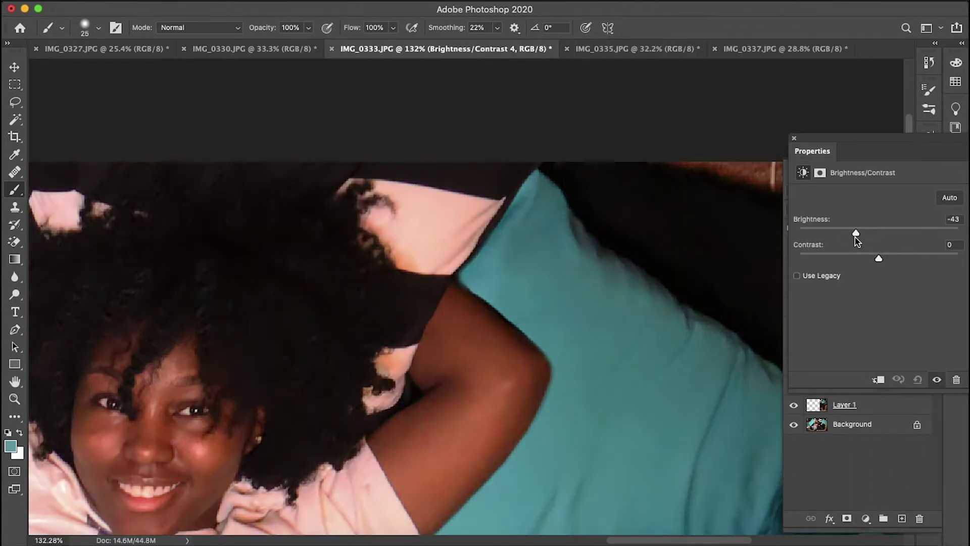
drag(855, 238, 841, 238)
click(849, 248)
key(super+i)
click(18, 434)
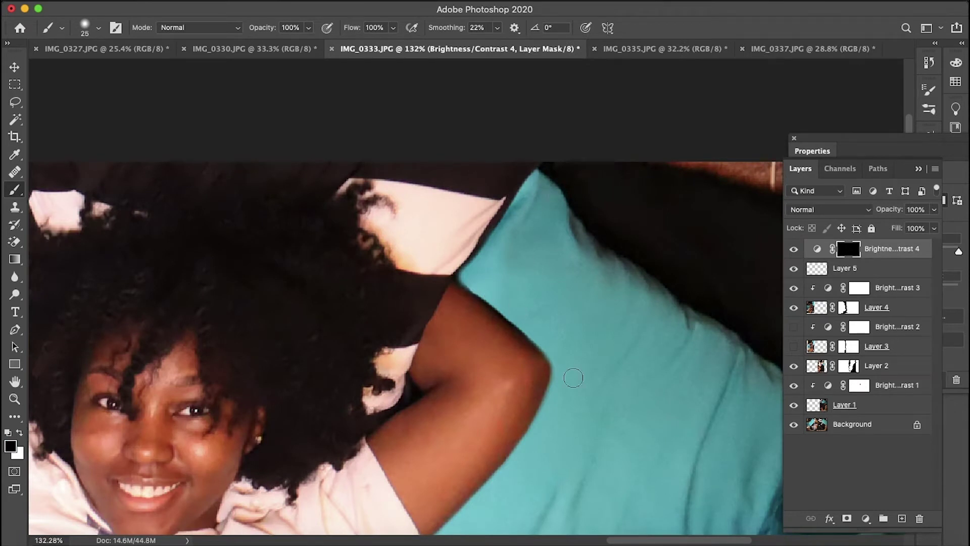
click(158, 1)
click(472, 183)
key(x)
drag(513, 306, 466, 277)
key(super+z)
Step: Set the brush size to 9, adjust its hardness, and paint a shadow on the teal pillow along the raised arm
click(99, 28)
drag(84, 70, 81, 70)
scroll(467, 301, up, 5)
drag(516, 319, 513, 311)
click(99, 28)
drag(98, 101, 139, 106)
drag(498, 298, 524, 317)
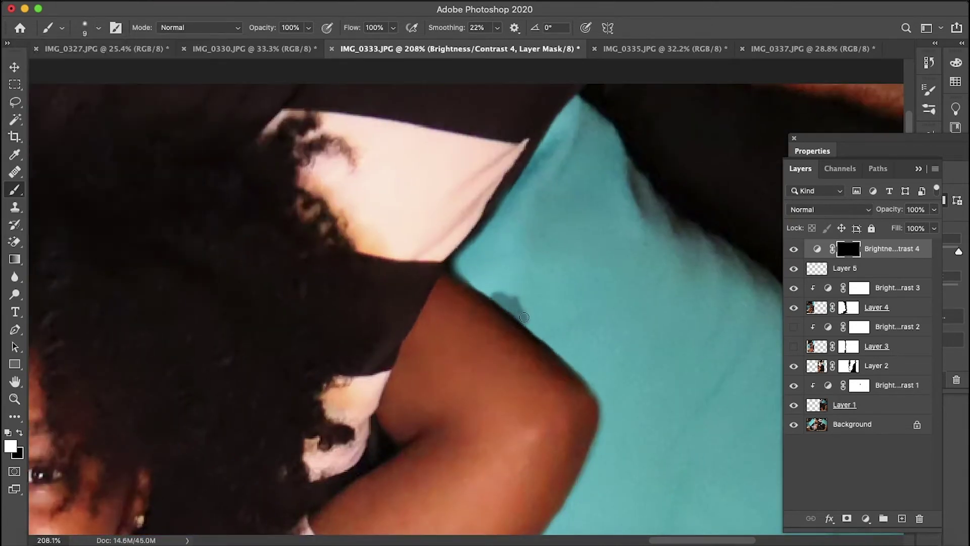
mouse_move(461, 272)
mouse_down()
mouse_move(531, 303)
mouse_move(566, 283)
mouse_move(609, 318)
mouse_up()
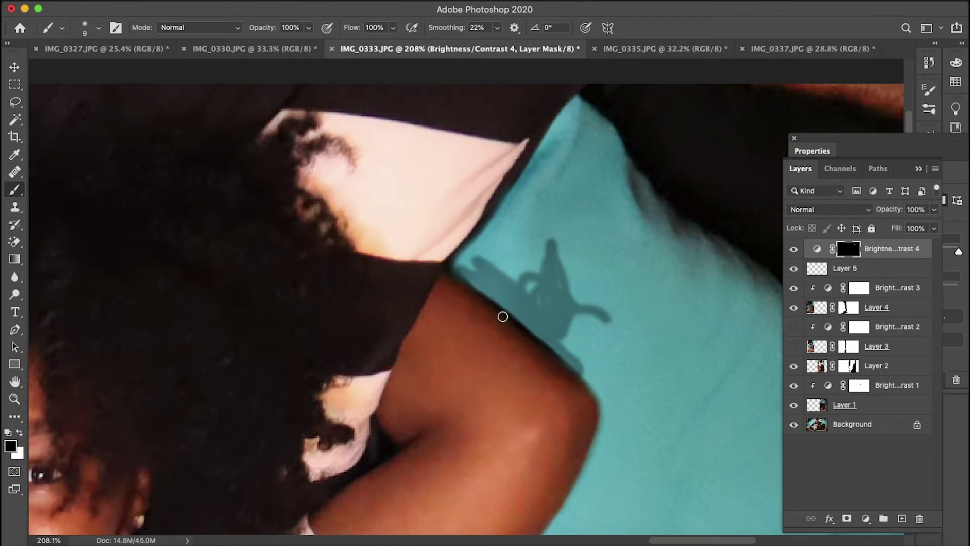
Step: Remove the excess shadow from the pillow by painting black on the adjustment's mask, ending with brush size 27
mouse_move(570, 376)
mouse_down()
mouse_move(550, 273)
mouse_move(606, 316)
mouse_move(520, 283)
mouse_up()
click(98, 28)
drag(83, 71, 101, 70)
mouse_move(501, 269)
mouse_down()
mouse_move(528, 265)
mouse_move(586, 299)
mouse_up()
click(99, 28)
drag(100, 70, 89, 70)
drag(562, 314, 543, 294)
scroll(465, 303, down, 10)
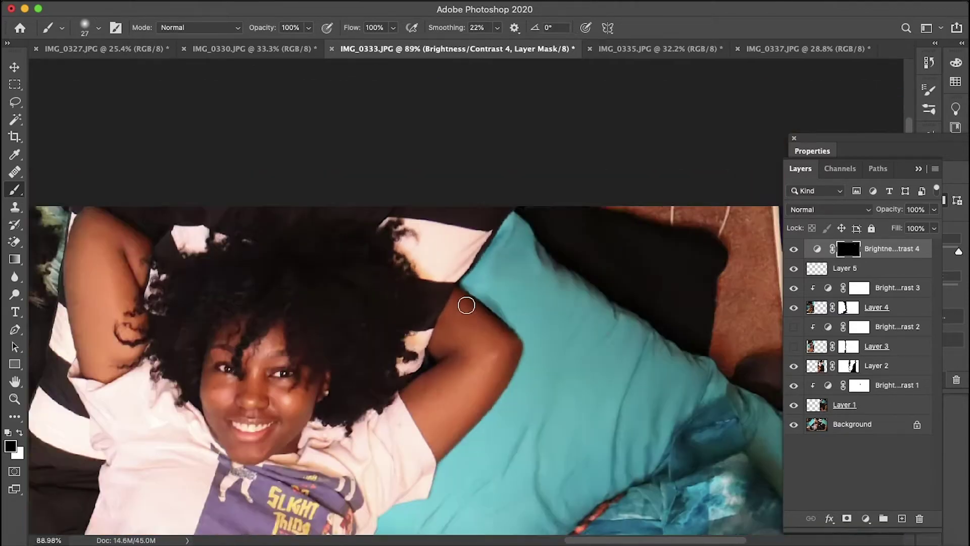
Step: Paint white on the Brightness/Contrast mask to shade the thigh and dark blanket beneath the neighbouring woman's bent knee
scroll(563, 283, up, 8)
scroll(527, 234, down, 5)
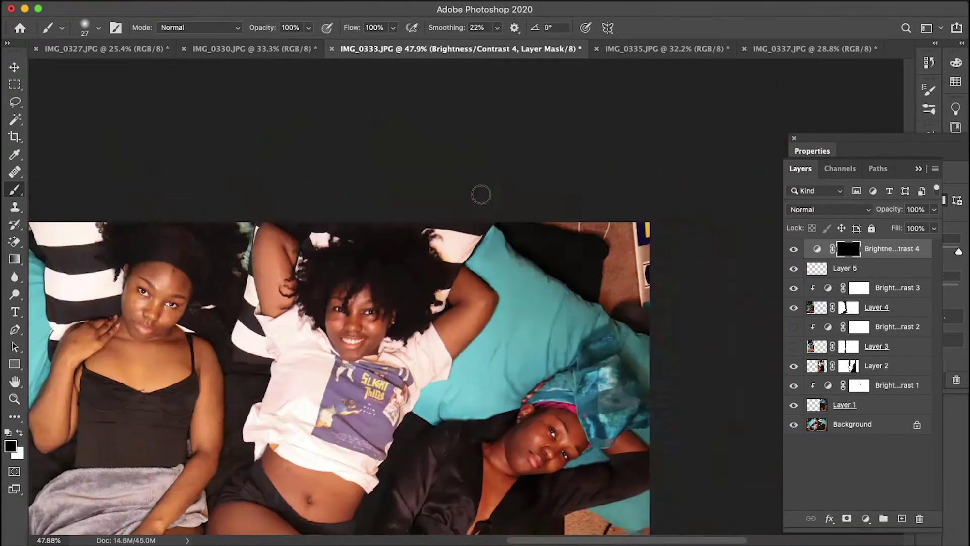
scroll(506, 399, up, 6)
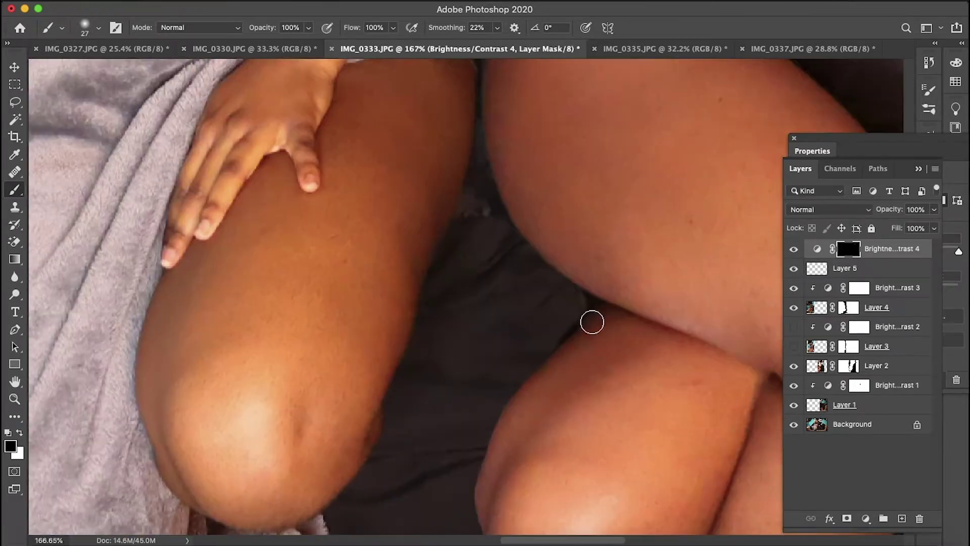
scroll(564, 296, down, 5)
scroll(522, 306, up, 6)
scroll(578, 310, down, 5)
scroll(541, 428, down, 4)
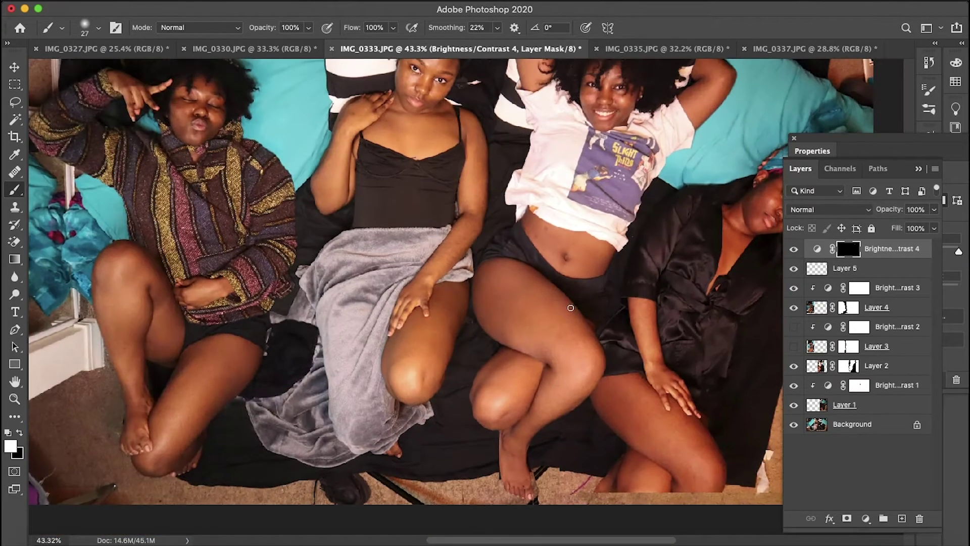
scroll(505, 399, up, 5)
scroll(613, 404, down, 4)
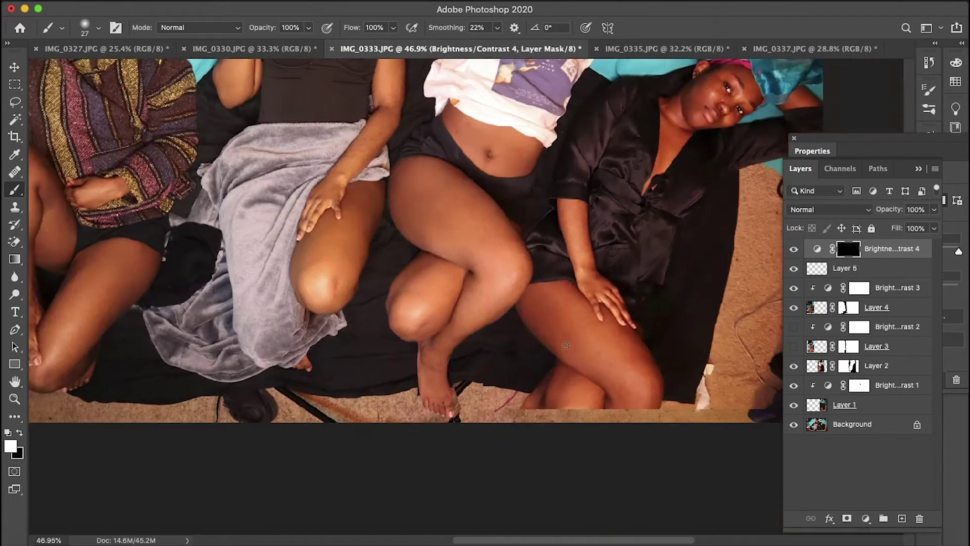
scroll(569, 317, up, 4)
scroll(579, 303, up, 3)
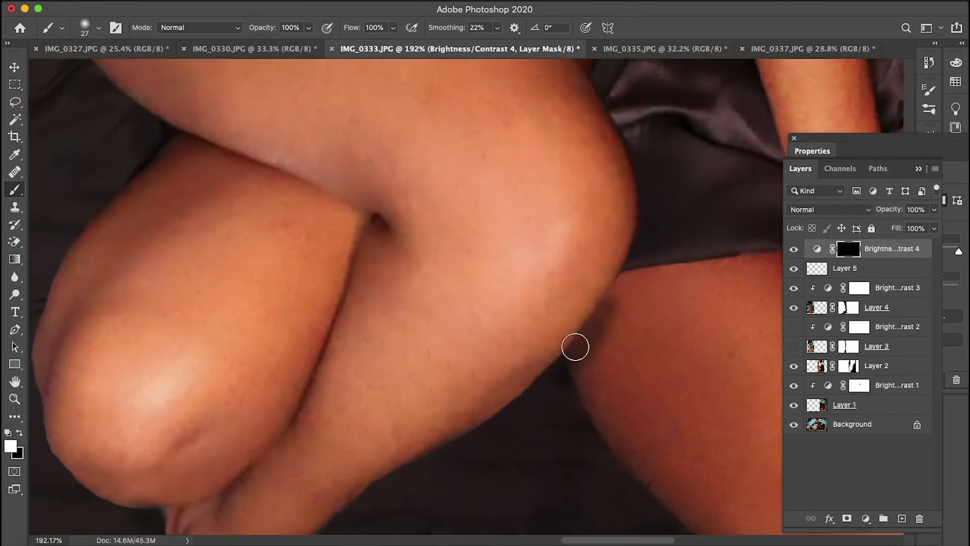
drag(651, 267, 626, 266)
click(20, 433)
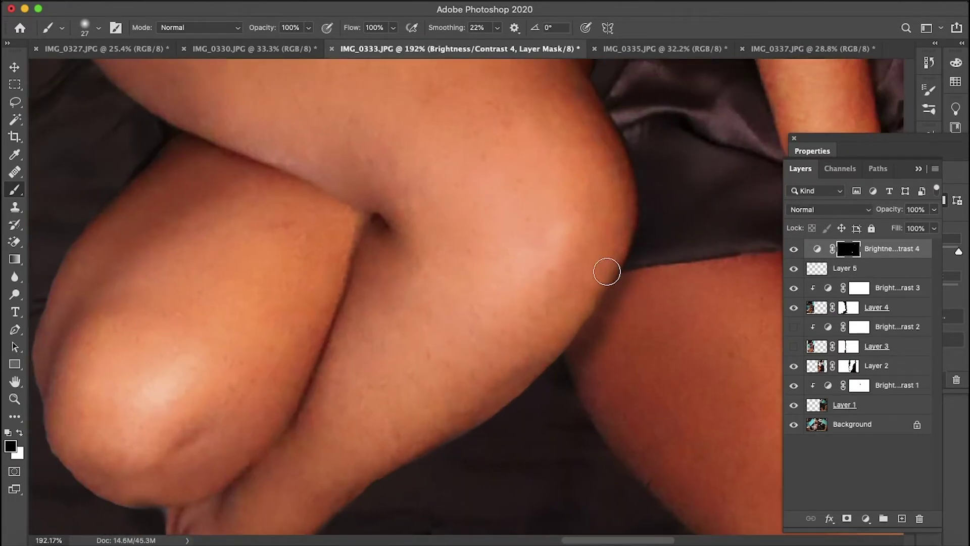
Step: Set the brush size to 75 and paint white on the mask to shade the area beside the white T-shirt near the teal pillow
scroll(601, 252, down, 8)
scroll(581, 374, up, 5)
click(98, 28)
drag(95, 72, 107, 71)
click(570, 389)
key(x)
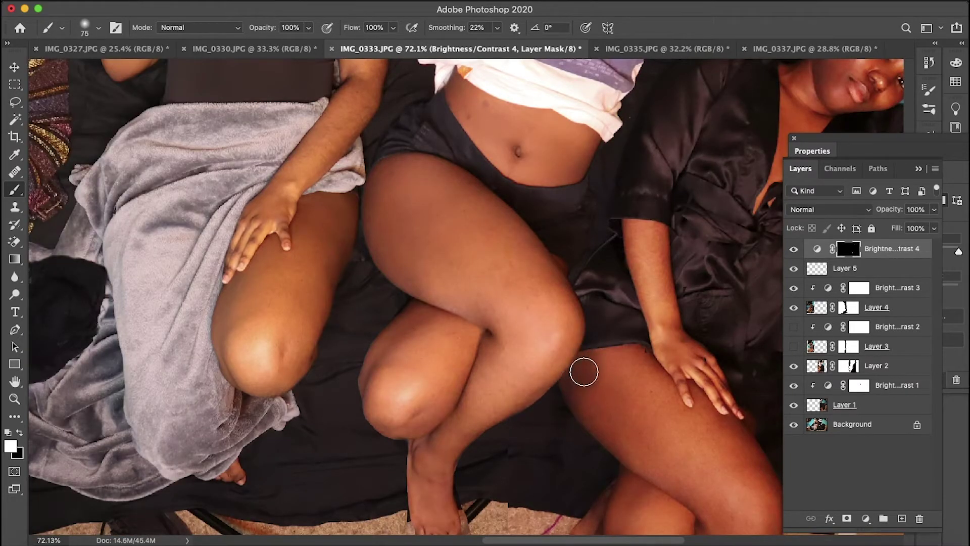
scroll(641, 384, down, 4)
scroll(713, 256, up, 3)
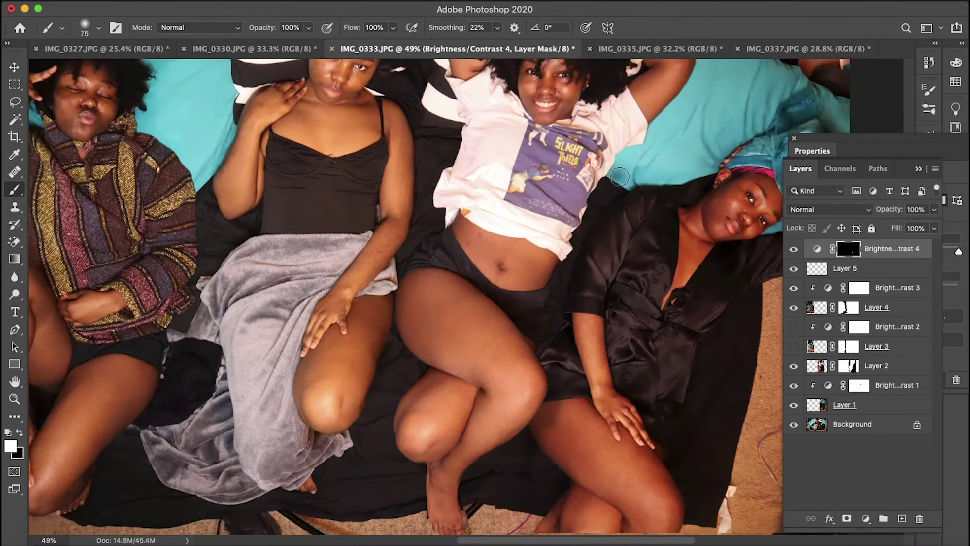
scroll(617, 176, up, 7)
drag(577, 290, 605, 247)
scroll(594, 412, down, 2)
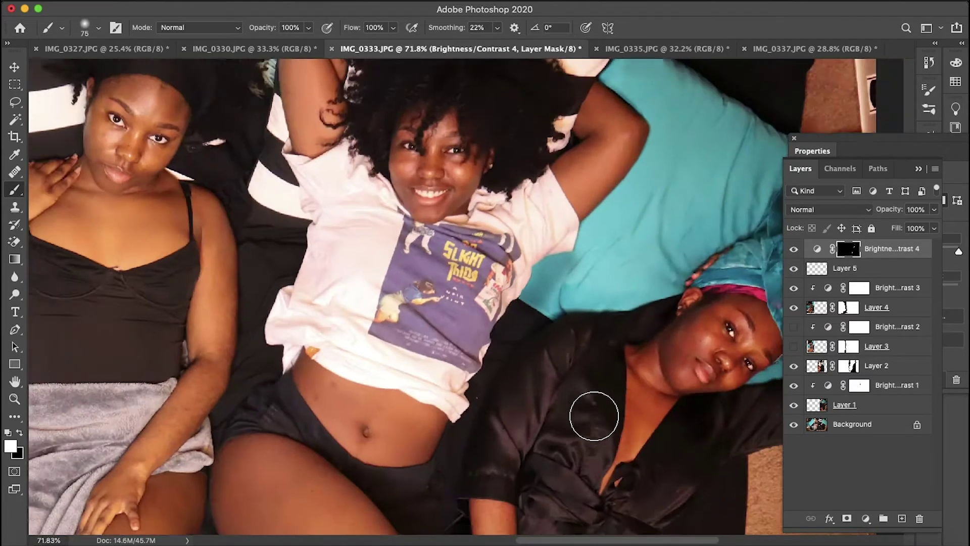
scroll(469, 187, up, 1)
drag(561, 336, 590, 332)
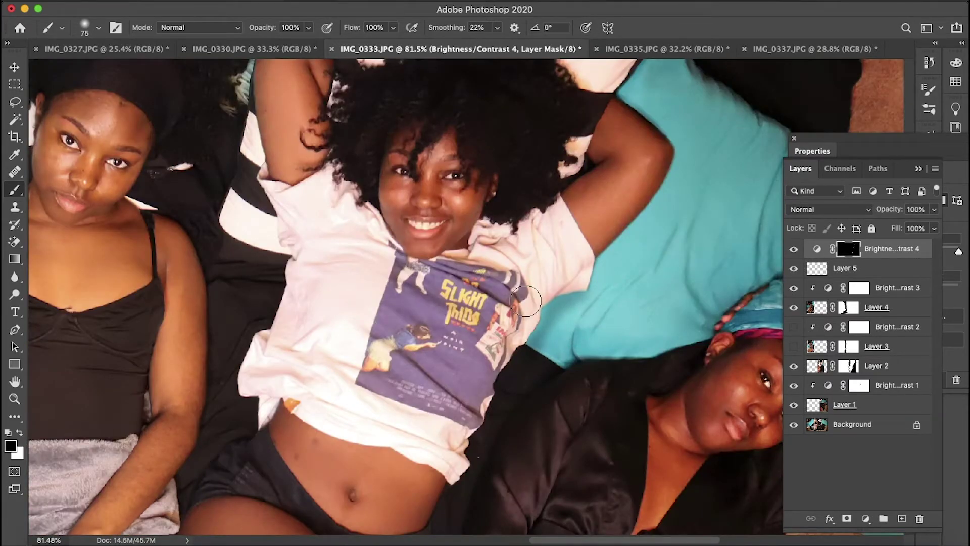
Step: Undo the last stroke, set the brush size to 25, and paint black on the mask to clear shadow from the T-shirt's edge
drag(525, 302, 544, 301)
key(super+z)
click(99, 28)
mouse_move(95, 72)
mouse_down()
mouse_move(86, 72)
mouse_move(127, 101)
mouse_up()
scroll(548, 315, up, 5)
drag(533, 305, 474, 372)
mouse_move(545, 279)
mouse_down()
mouse_move(566, 264)
mouse_move(603, 264)
mouse_up()
scroll(554, 327, down, 5)
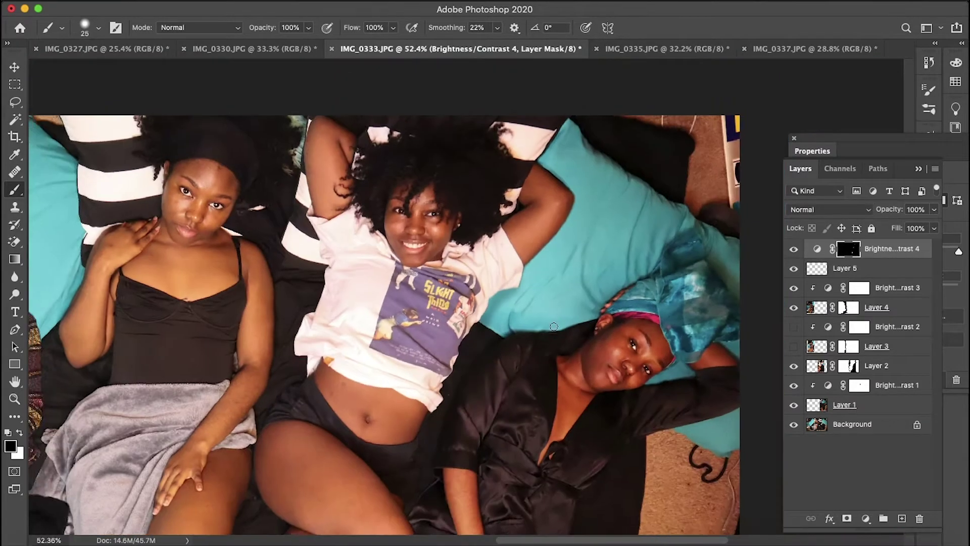
Step: Set the brush size to 87 and paint a shadow on the striped pillow beside the white T-shirt's sleeve
scroll(554, 326, up, 3)
scroll(408, 357, down, 5)
click(20, 432)
click(98, 28)
click(423, 371)
mouse_move(86, 71)
mouse_down()
mouse_move(97, 71)
mouse_move(77, 100)
mouse_up()
click(98, 28)
click(421, 362)
scroll(446, 361, down, 5)
scroll(556, 359, up, 8)
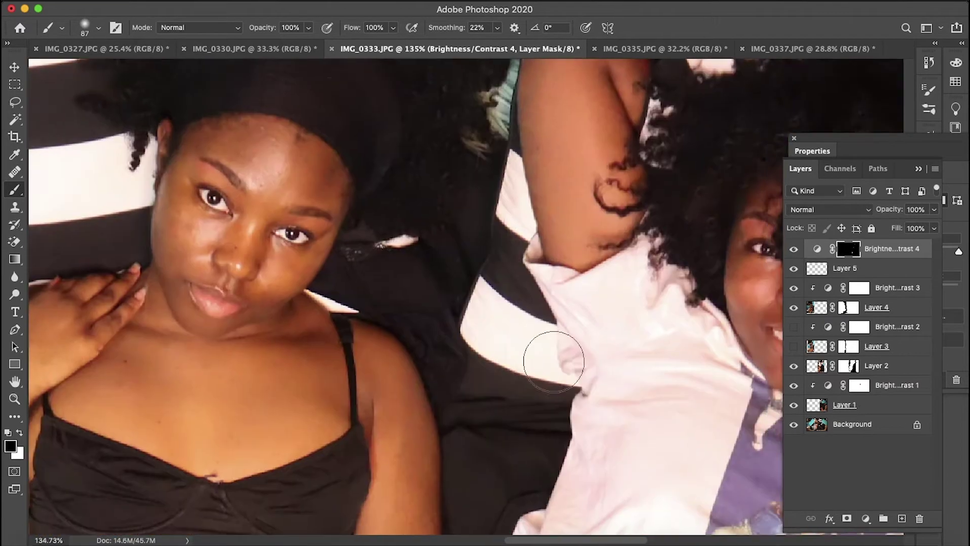
click(19, 432)
drag(559, 327, 565, 403)
Step: Set the brush size to 22 and paint black on the mask to remove the excess shadow from the T-shirt's sleeve
click(99, 27)
text(22)
key(Return)
key(x)
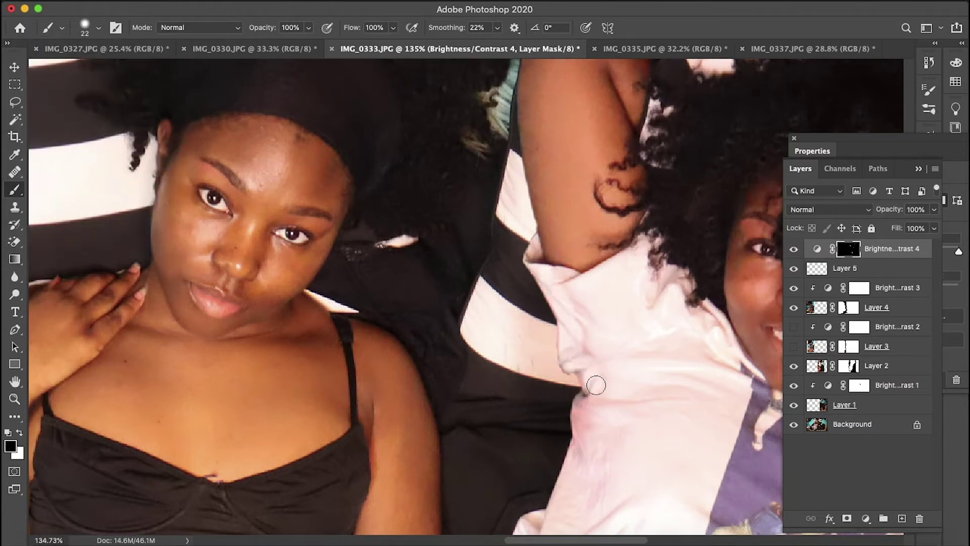
Step: Touch up the mask's shadow between the two middle women, alternating white and black and ending with a softer size 68 brush
scroll(589, 414, down, 3)
scroll(457, 305, up, 2)
scroll(457, 304, up, 1)
click(19, 432)
click(99, 27)
drag(43, 65, 53, 66)
mouse_move(502, 317)
mouse_down()
mouse_move(486, 341)
mouse_move(511, 328)
mouse_up()
click(19, 433)
click(99, 27)
drag(139, 101, 30, 101)
click(511, 352)
scroll(513, 326, down, 5)
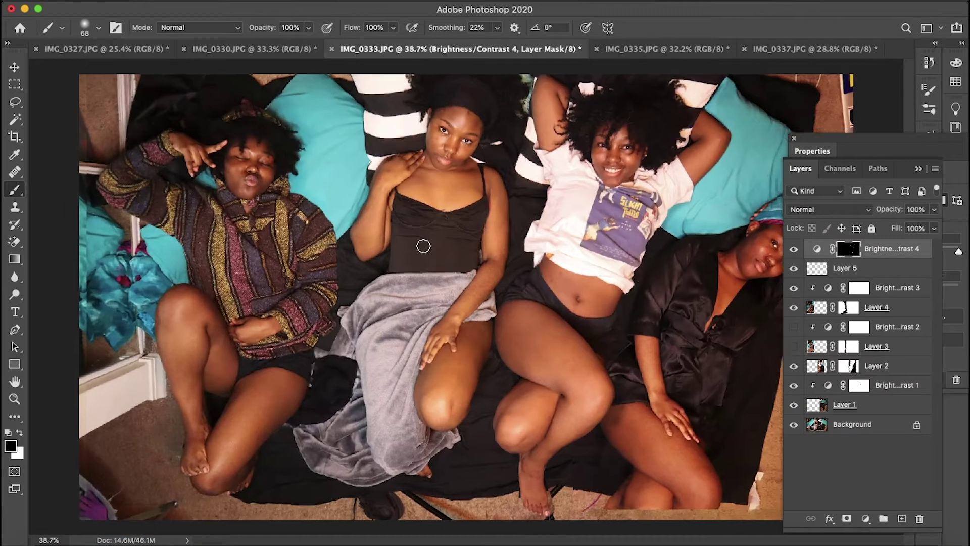
Step: Paint a white stroke on the mask to shade the dark blanket along the striped hoodie's sleeve
scroll(422, 242, up, 6)
key(x)
mouse_move(411, 361)
mouse_down()
mouse_move(394, 351)
mouse_move(385, 478)
mouse_move(395, 344)
mouse_move(392, 377)
mouse_up()
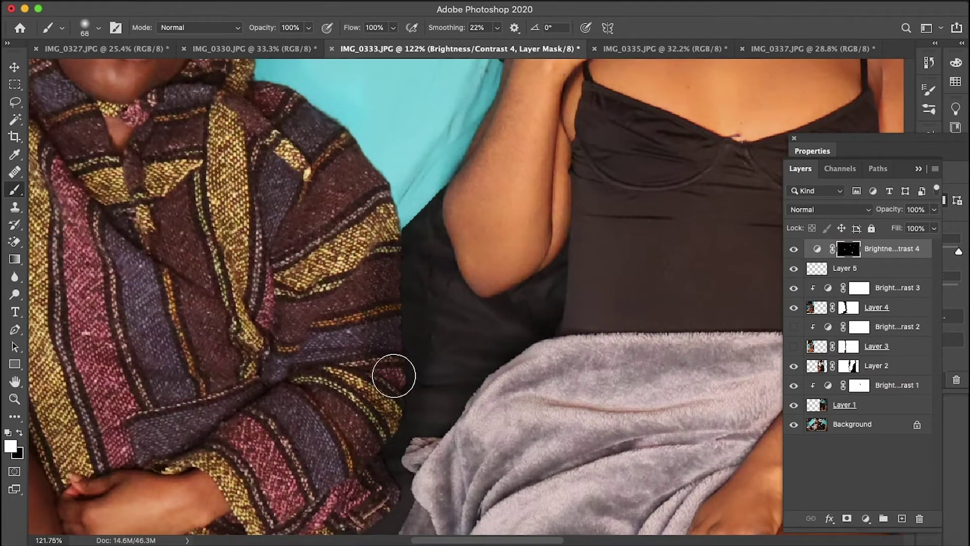
scroll(355, 394, down, 3)
scroll(356, 379, up, 2)
Step: Adjust the brush hardness and paint black on the mask to clear the shadow from the striped hoodie
key(x)
click(99, 27)
click(103, 101)
click(358, 214)
mouse_move(379, 211)
mouse_down()
mouse_move(358, 431)
mouse_move(338, 455)
mouse_up()
Step: Check the finished shadows across the whole composite and close the Properties panel
scroll(339, 455, down, 5)
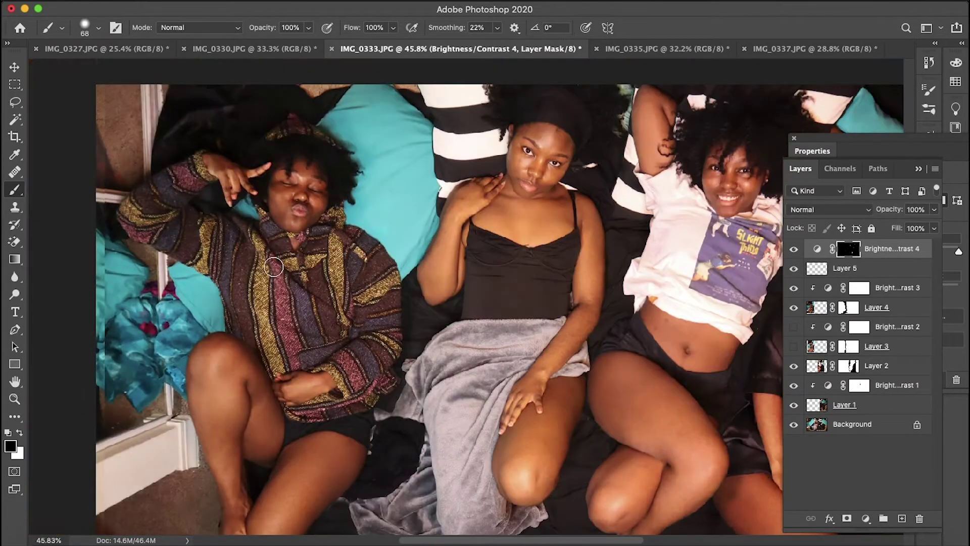
scroll(361, 217, up, 3)
scroll(361, 219, down, 5)
scroll(446, 335, up, 6)
scroll(447, 335, down, 3)
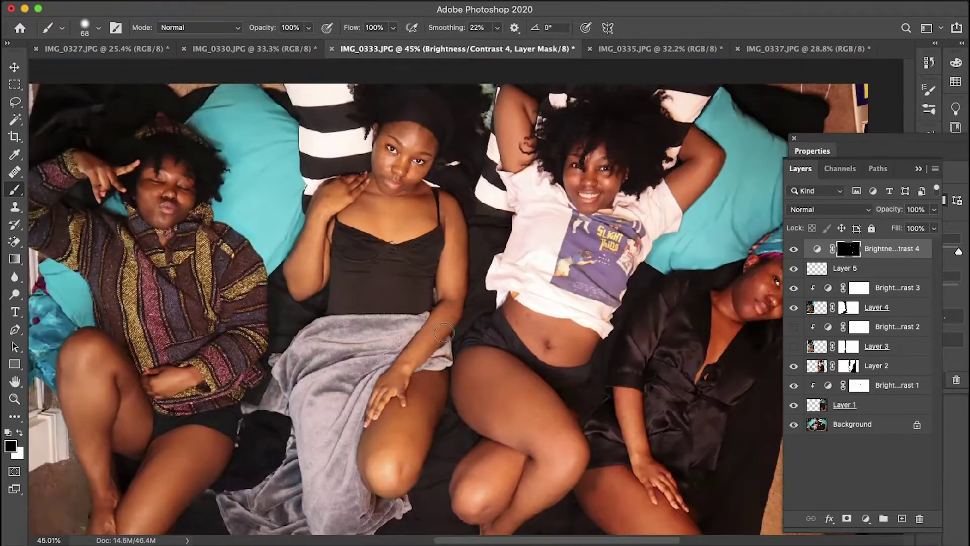
click(918, 169)
click(795, 138)
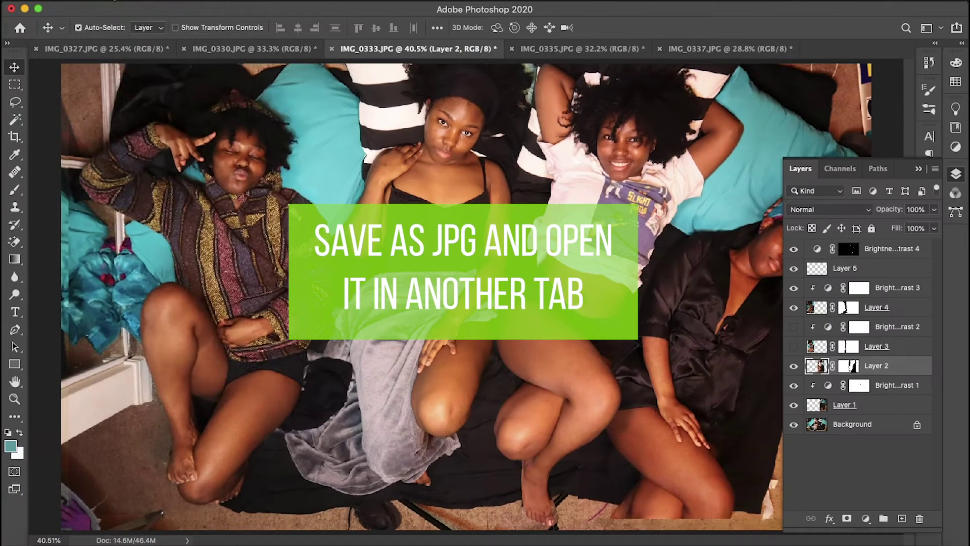
Step: Save the composite as the JPEG ALL.jpg in the 17-12-03 folder, with quality 12 (Maximum) and Baseline ("Standard") format
click(114, 2)
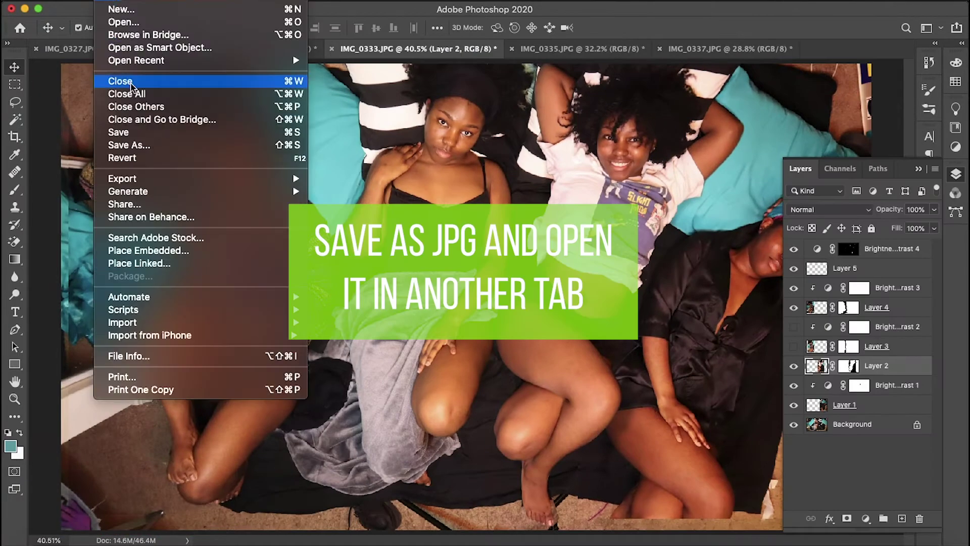
click(142, 146)
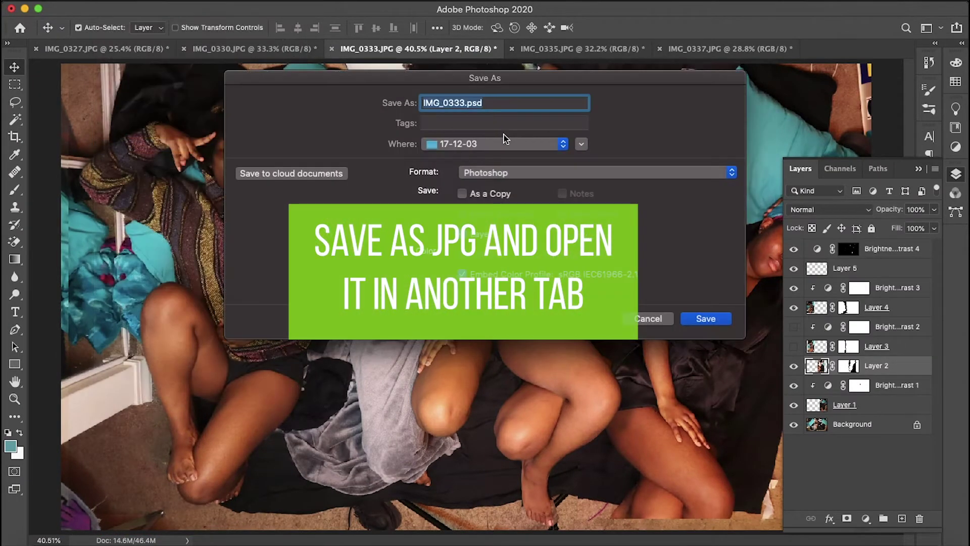
click(506, 174)
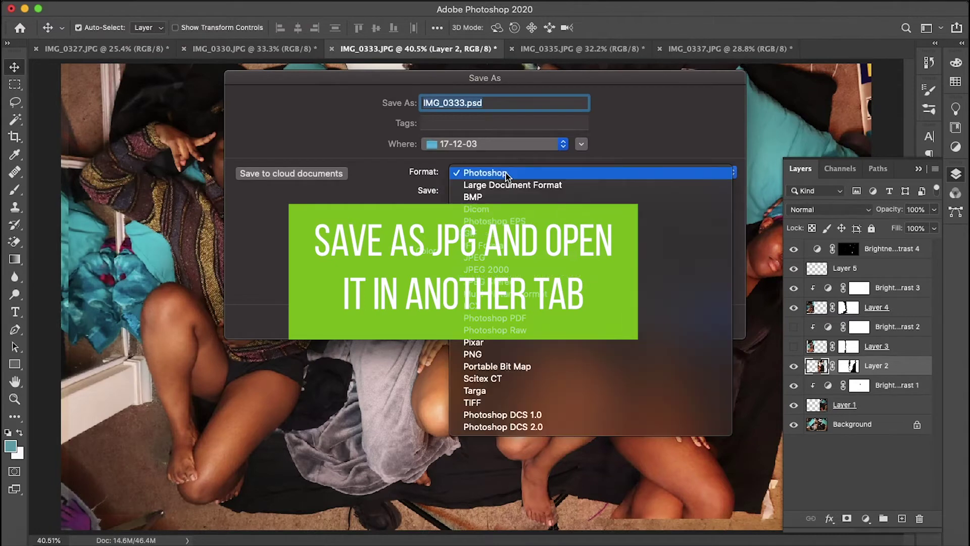
click(504, 260)
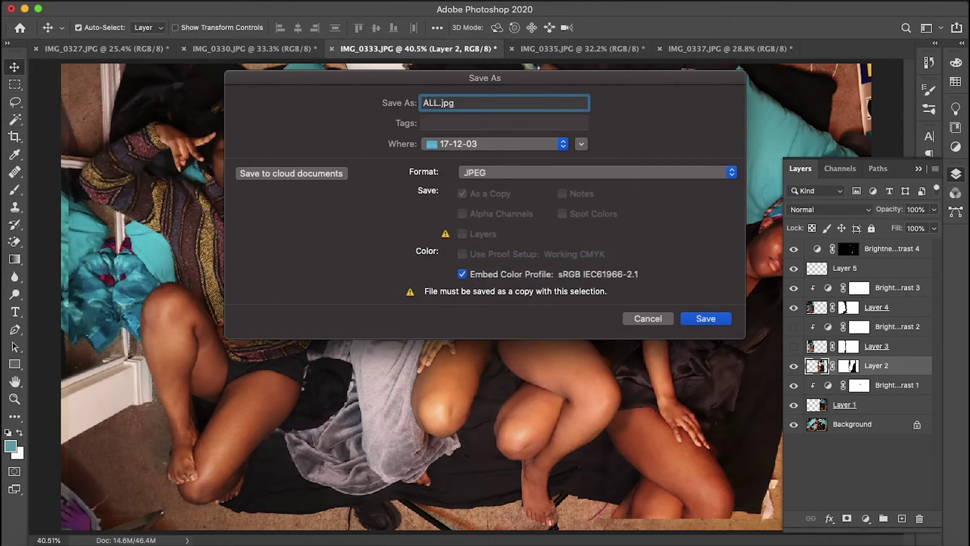
click(705, 319)
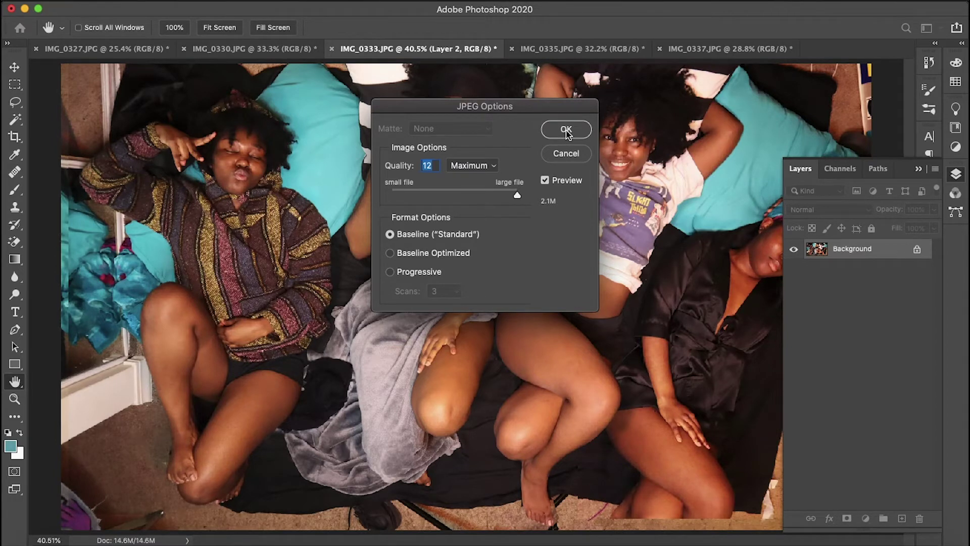
click(566, 130)
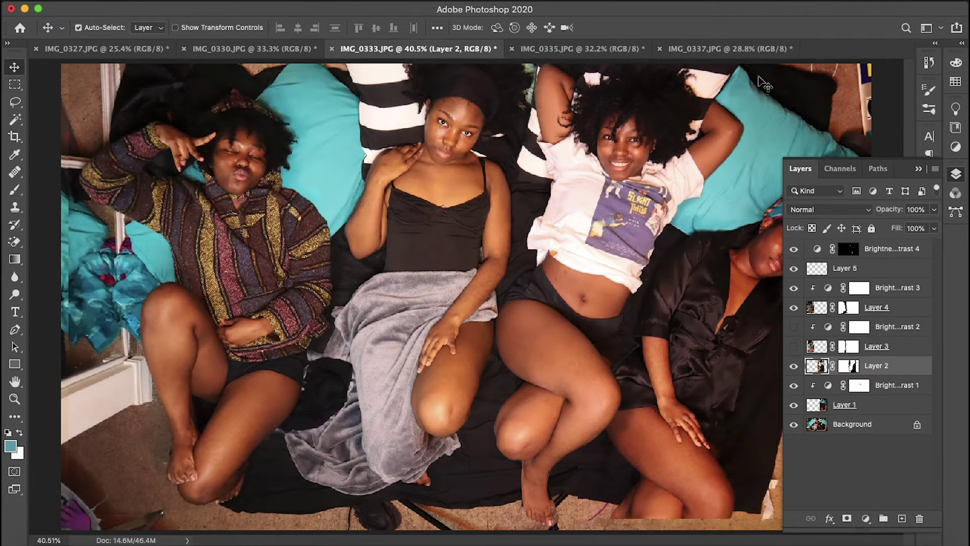
Step: Open ALL.jpg from the 17-12-03 folder as its own document
click(107, 1)
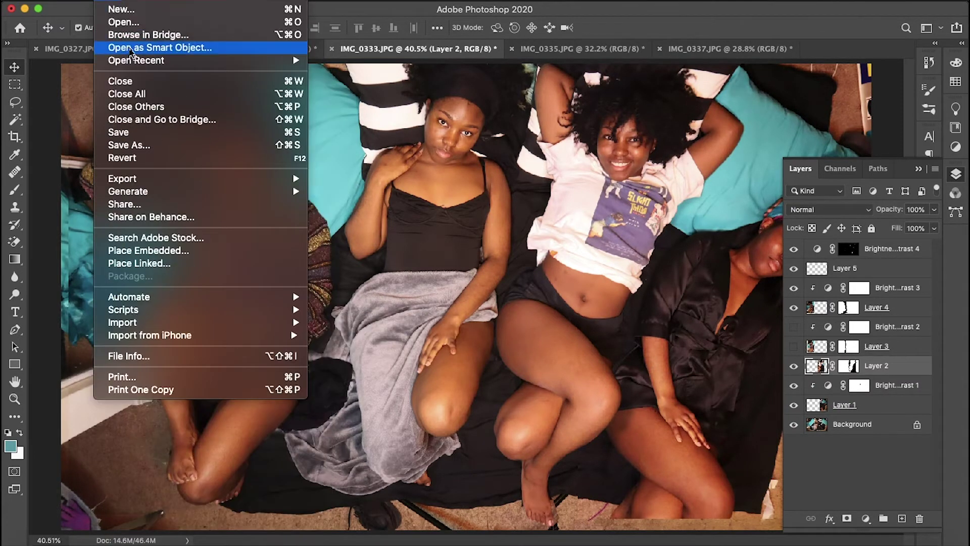
click(134, 22)
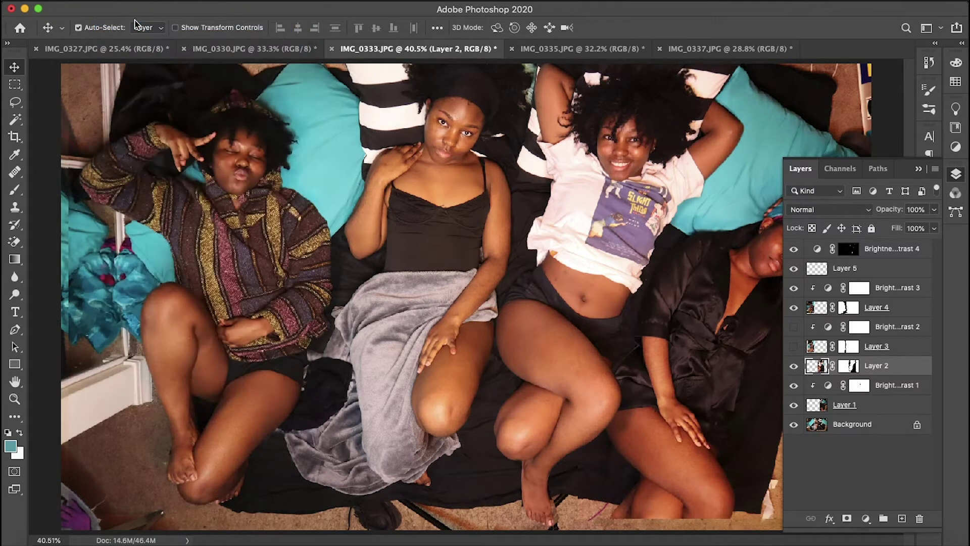
click(383, 116)
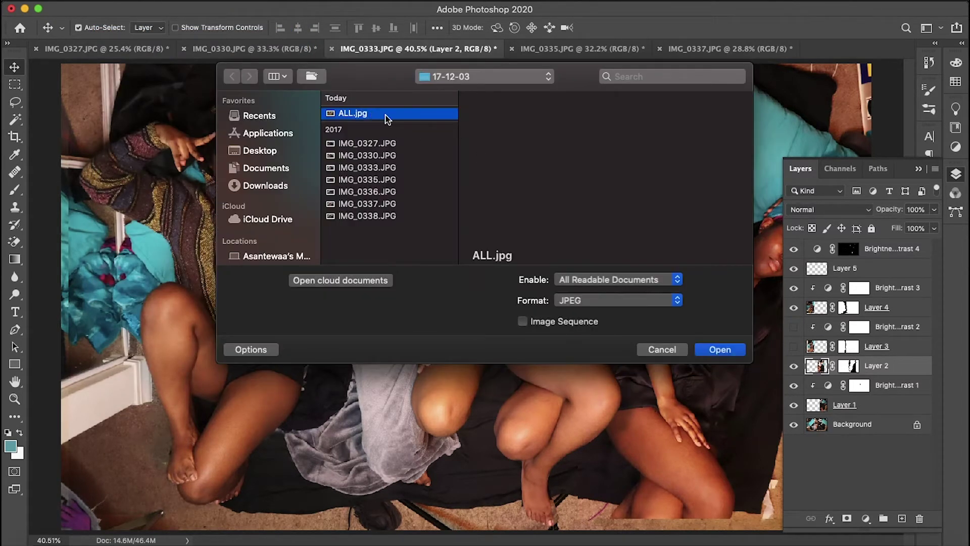
click(724, 350)
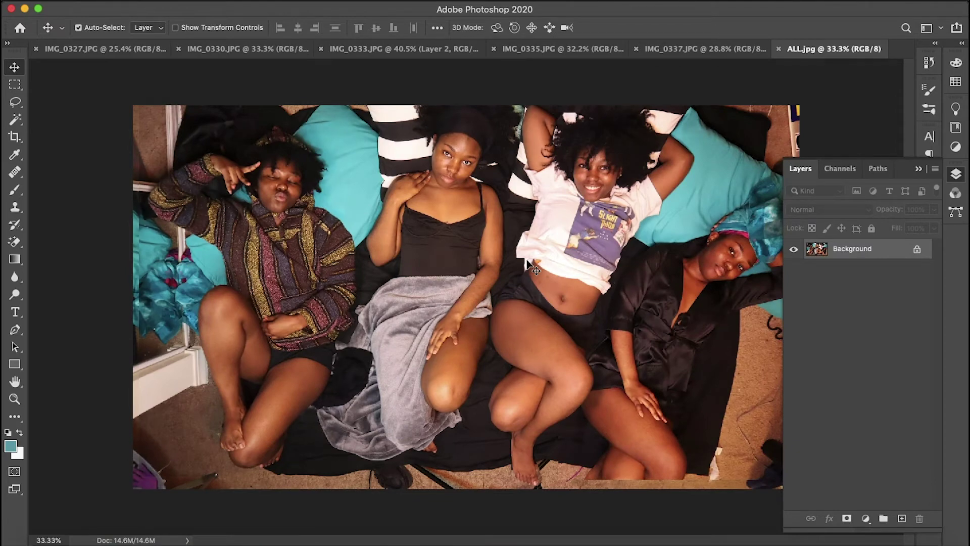
Step: Examine the flattened composite in ALL.jpg both close up and as a whole
scroll(625, 292, up, 3)
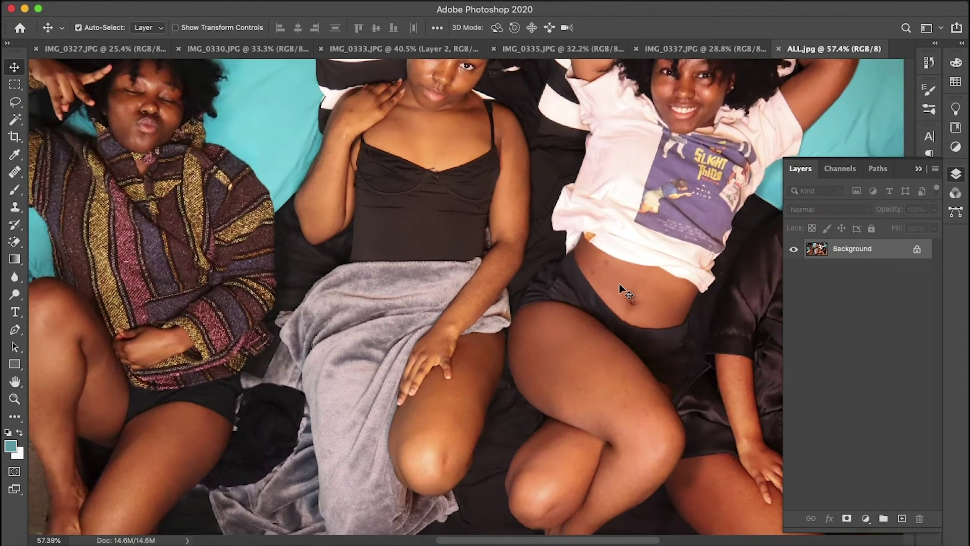
scroll(625, 292, down, 5)
scroll(625, 292, down, 2)
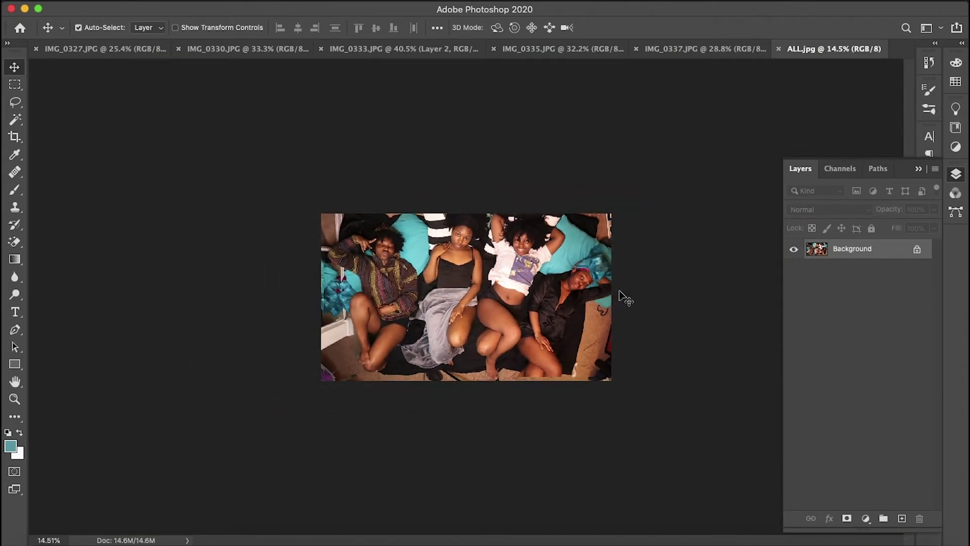
scroll(519, 251, up, 5)
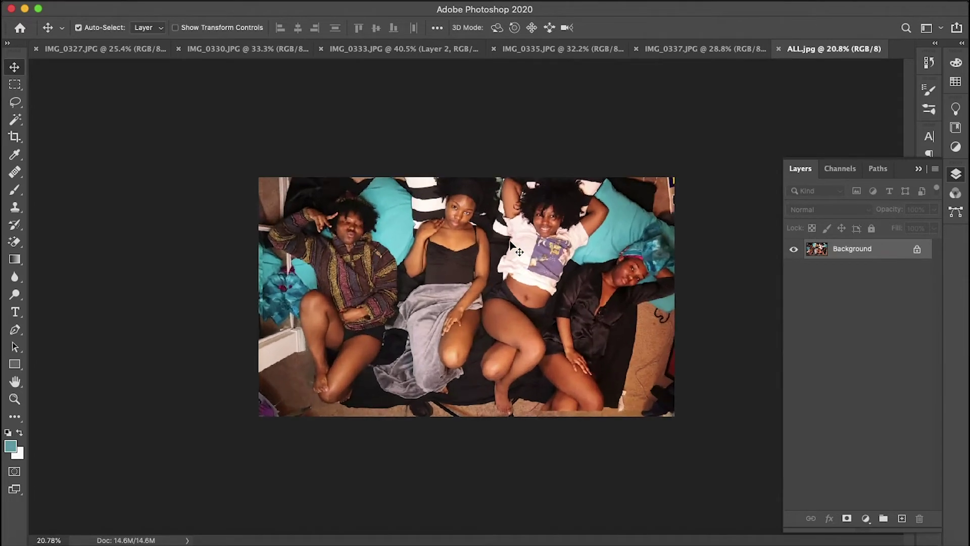
scroll(510, 242, down, 3)
scroll(510, 243, up, 2)
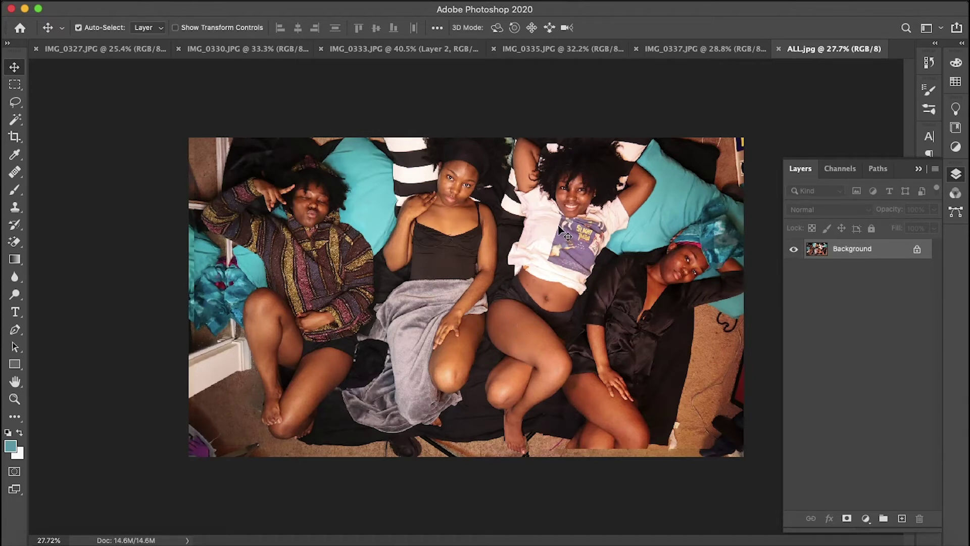
scroll(562, 239, down, 5)
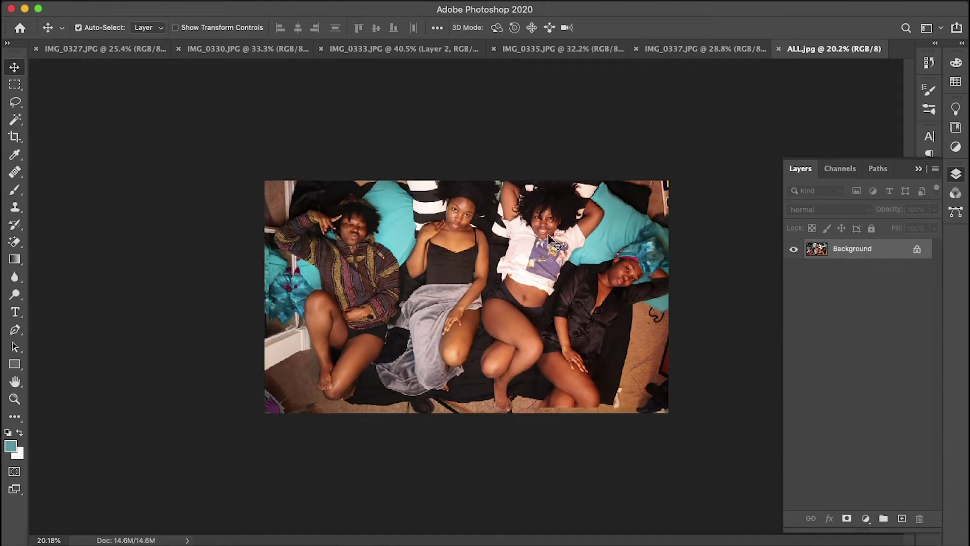
scroll(554, 242, up, 3)
scroll(554, 241, down, 3)
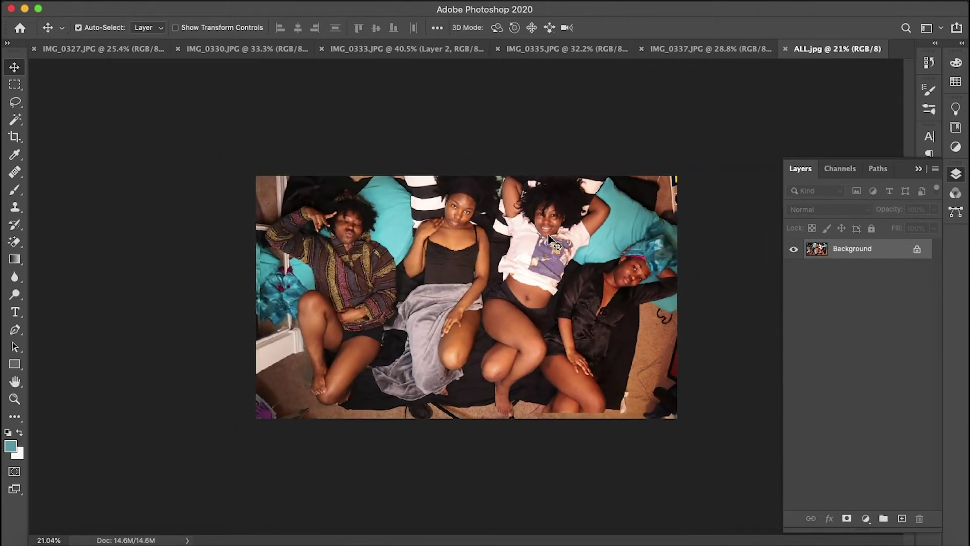
scroll(551, 239, down, 1)
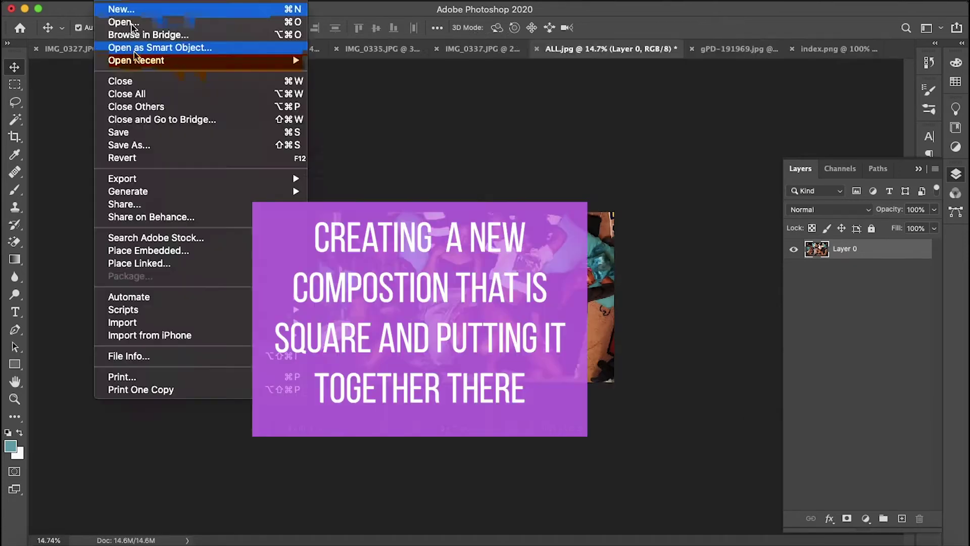
Step: Create a new square document and scale down the composite photo inside it
click(120, 9)
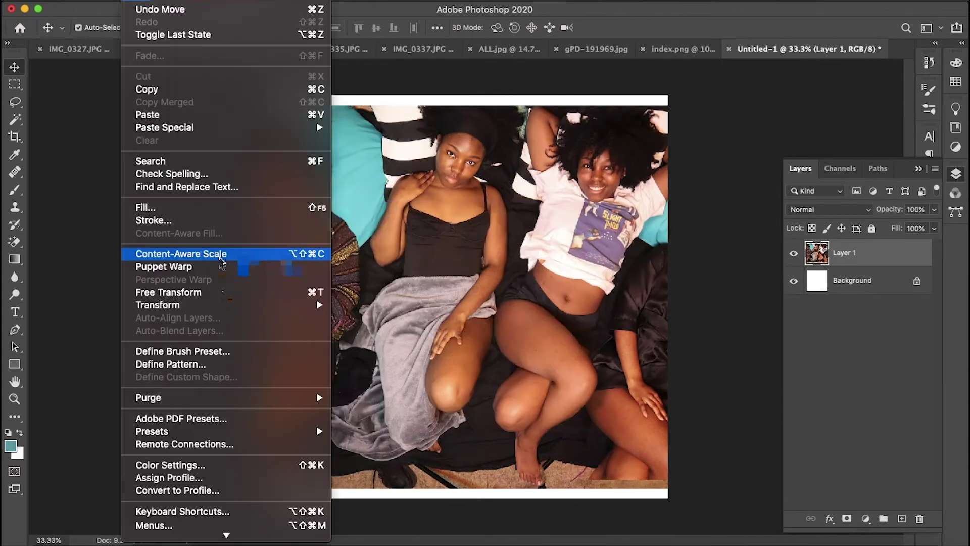
click(184, 288)
drag(539, 329, 407, 392)
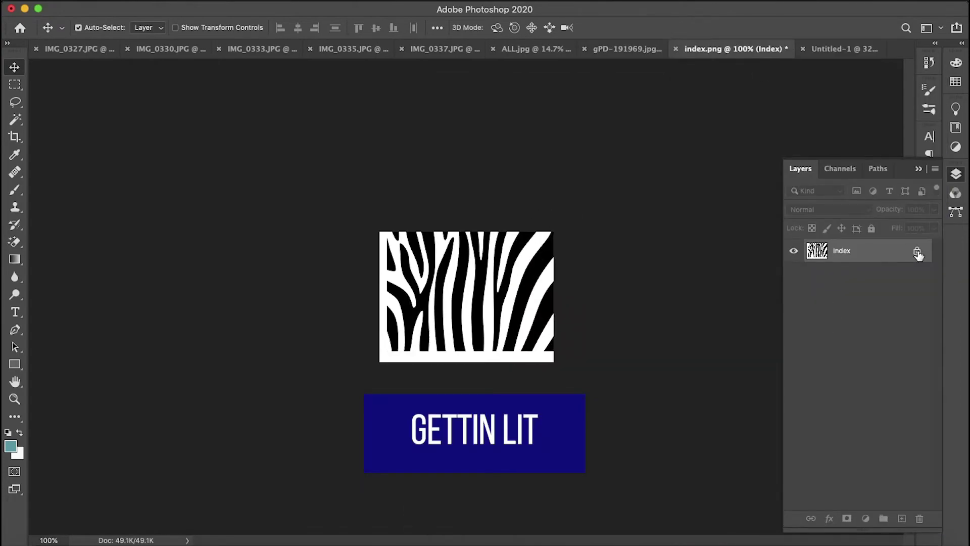
Step: Scale the zebra-fur image to 151% so it fills the square canvas and place its layer beneath the photo
key(m)
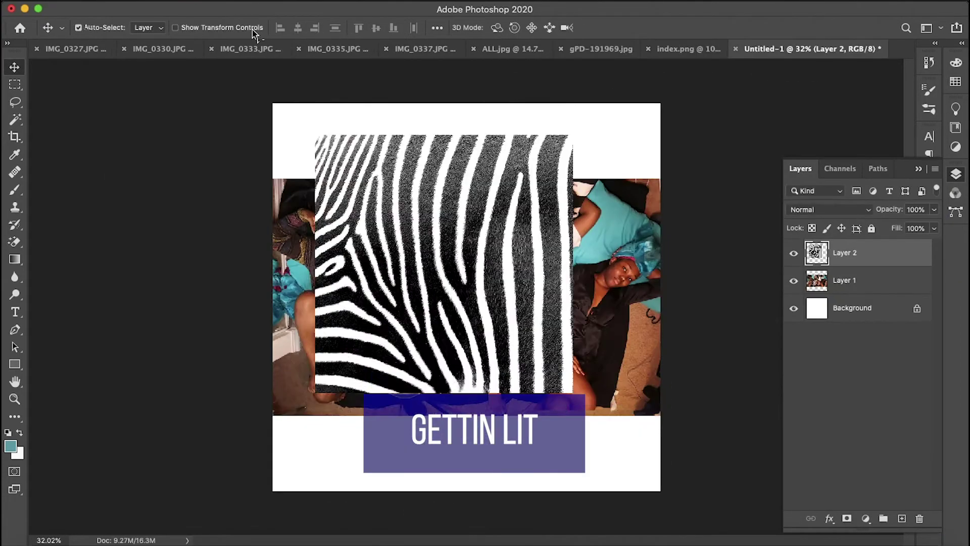
key(super+t)
drag(573, 393, 669, 492)
drag(315, 135, 276, 103)
drag(634, 395, 625, 394)
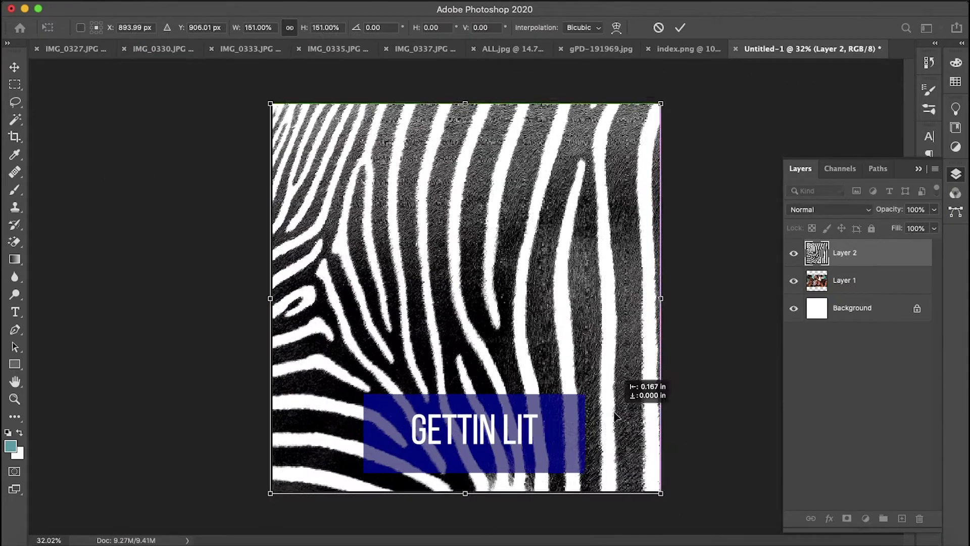
key(Return)
drag(844, 252, 845, 293)
drag(446, 209, 440, 210)
Step: Scale the group photo down slightly and reposition it over the zebra background
click(130, 1)
click(169, 291)
drag(660, 416, 621, 392)
drag(517, 357, 541, 369)
key(Return)
drag(398, 261, 396, 265)
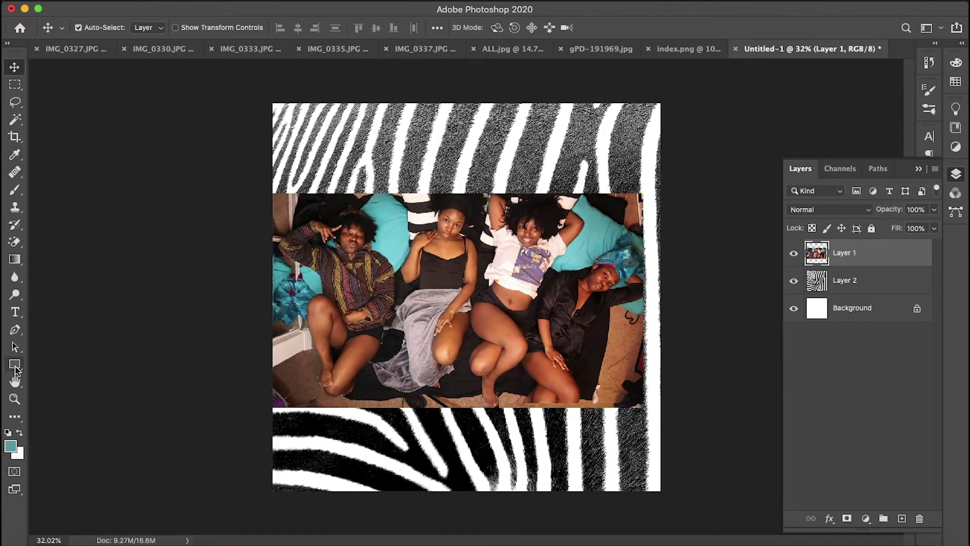
Step: Add a layer mask to the photo and paint away its outer edges in black to form a soft oval
click(847, 518)
click(14, 417)
click(15, 190)
drag(278, 227, 351, 187)
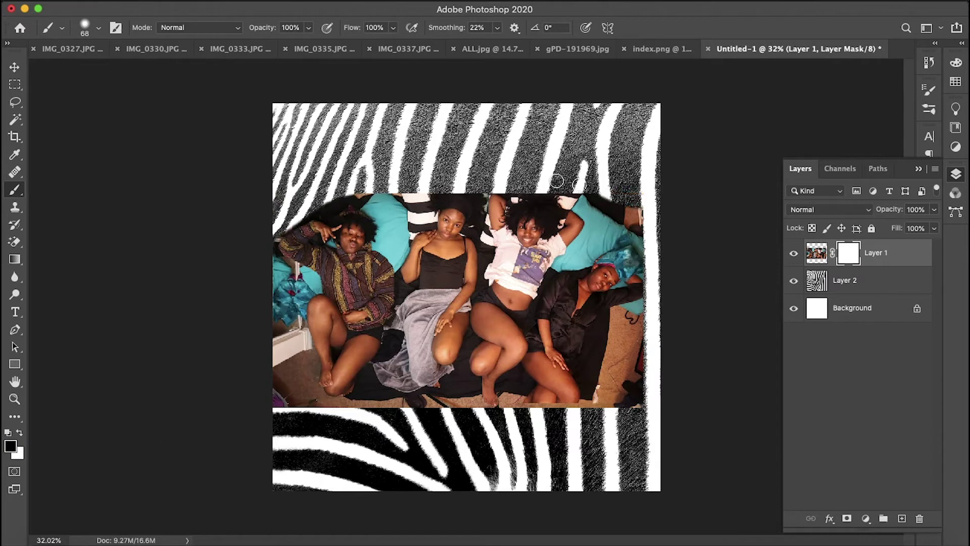
mouse_move(586, 409)
mouse_down()
mouse_move(288, 364)
mouse_move(288, 302)
mouse_up()
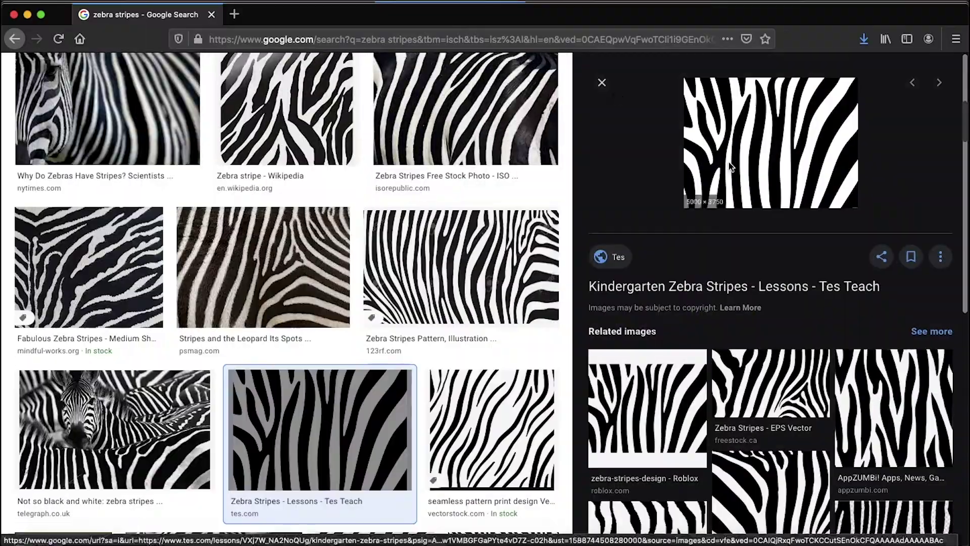
Step: Switch to the Google Images results in the browser and preview other zebra-stripe patterns for the background
click(773, 420)
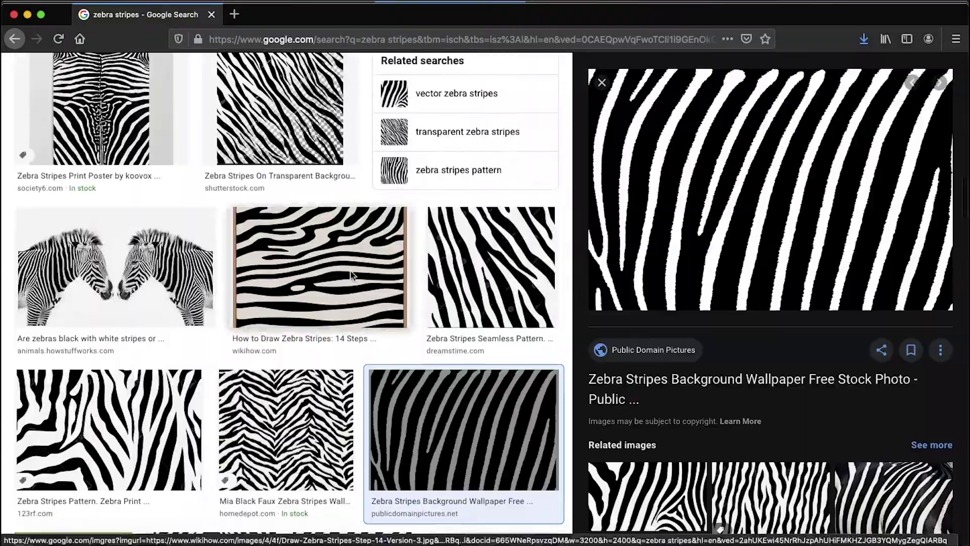
click(744, 423)
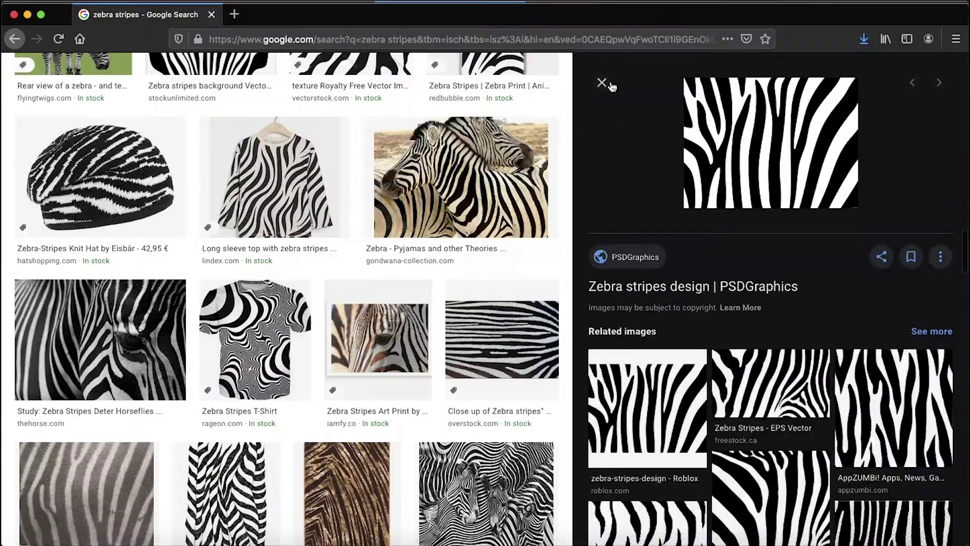
click(602, 82)
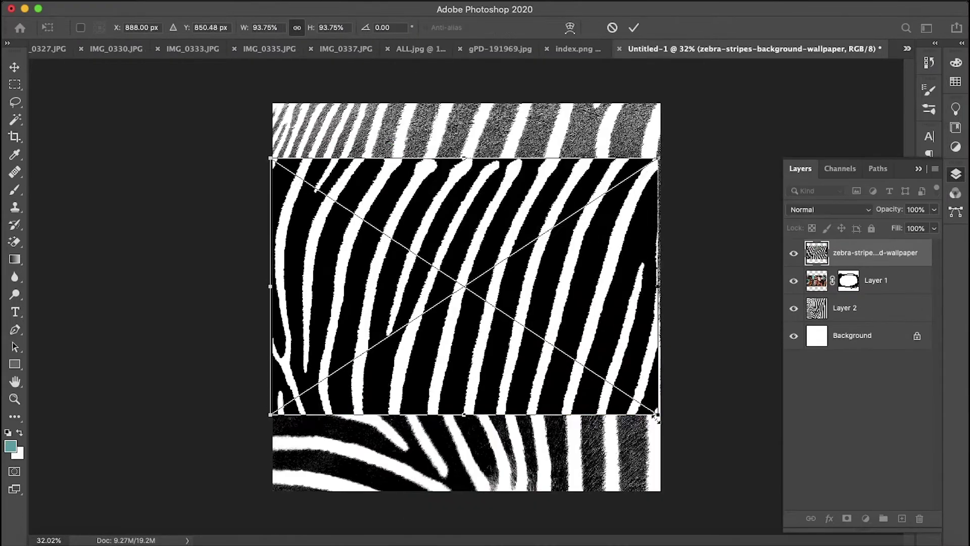
Step: Scale the zebra-stripes-background-wallpaper image to fill the canvas beneath the photo and rasterize its layer
mouse_move(656, 417)
mouse_down()
mouse_move(641, 386)
mouse_move(448, 407)
mouse_up()
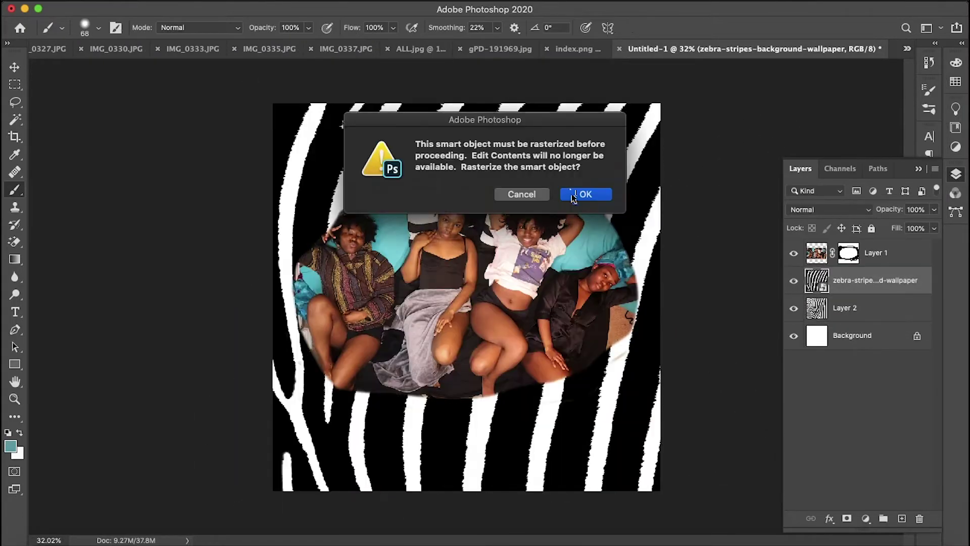
click(573, 195)
key(v)
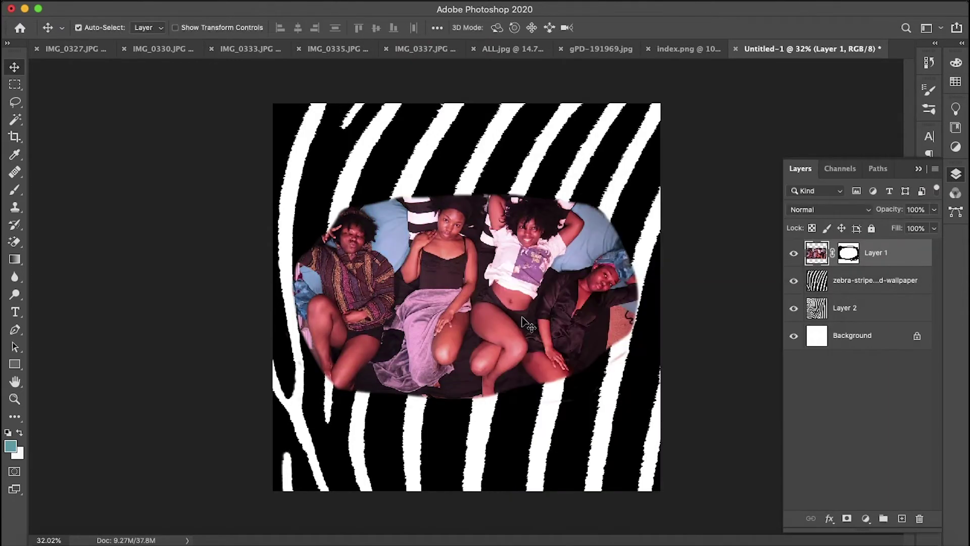
drag(448, 295, 448, 294)
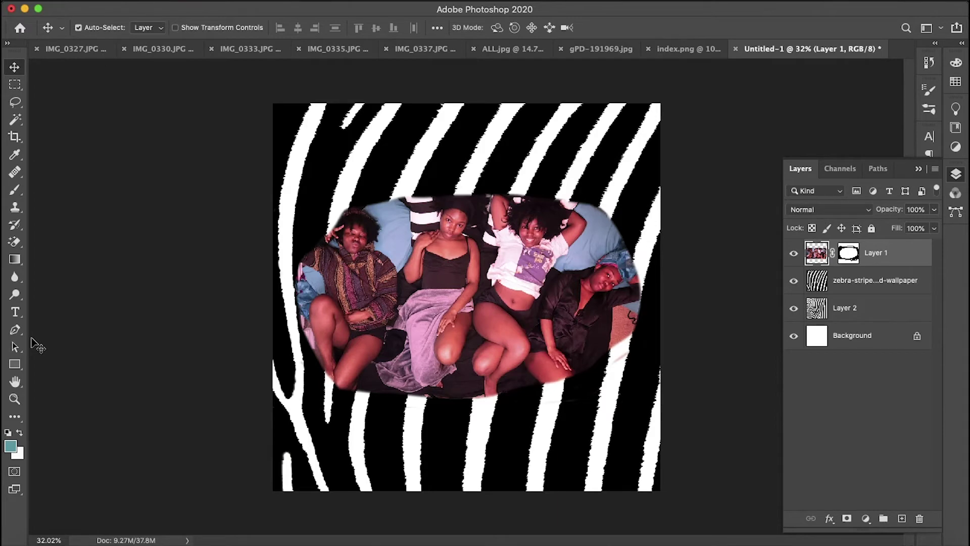
Step: Draw a black ellipse shape of 1565 by 881 px over the group photo
click(15, 364)
click(64, 390)
drag(300, 199, 637, 389)
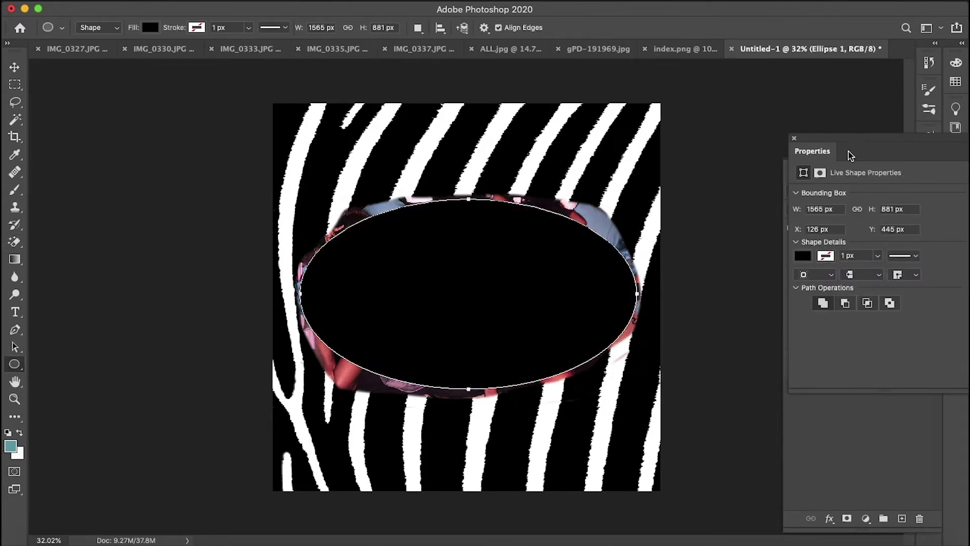
click(869, 394)
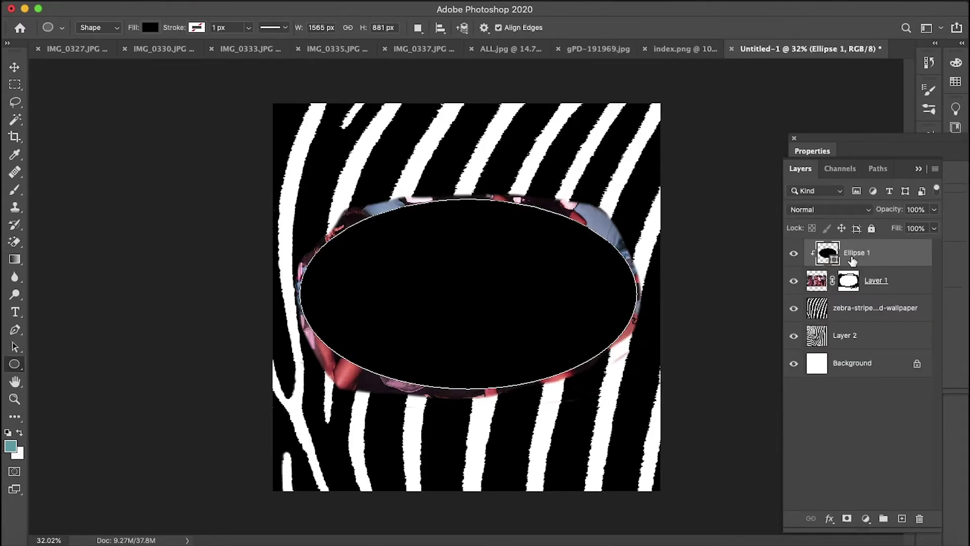
Step: Try to combine the ellipse and the photo with a clipping mask
right_click(853, 253)
double_click(827, 252)
click(784, 284)
right_click(833, 281)
click(757, 507)
key(alt+super+g)
shift+click(892, 253)
right_click(890, 268)
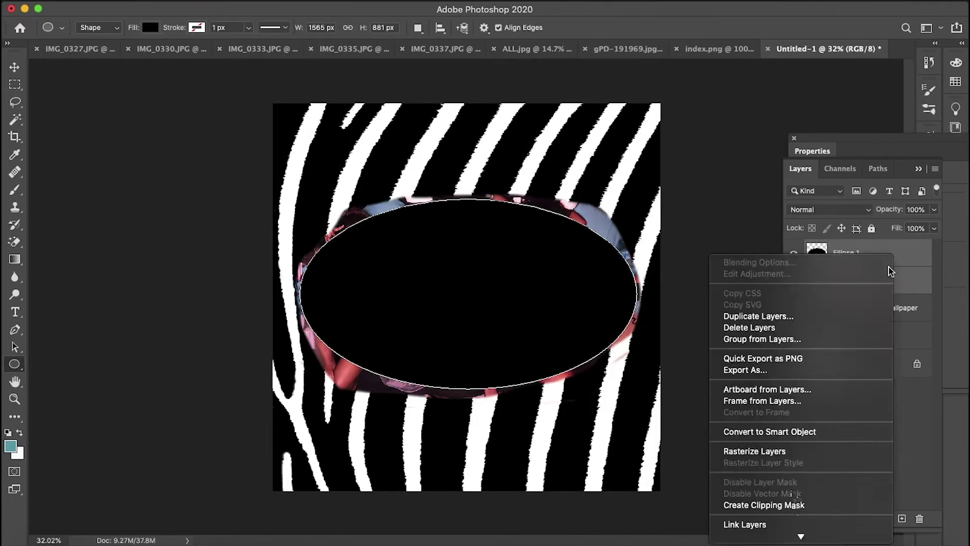
click(909, 429)
click(909, 430)
Step: Remove the fill from the ellipse shape so only its path remains over the photo
click(150, 27)
click(869, 253)
click(150, 28)
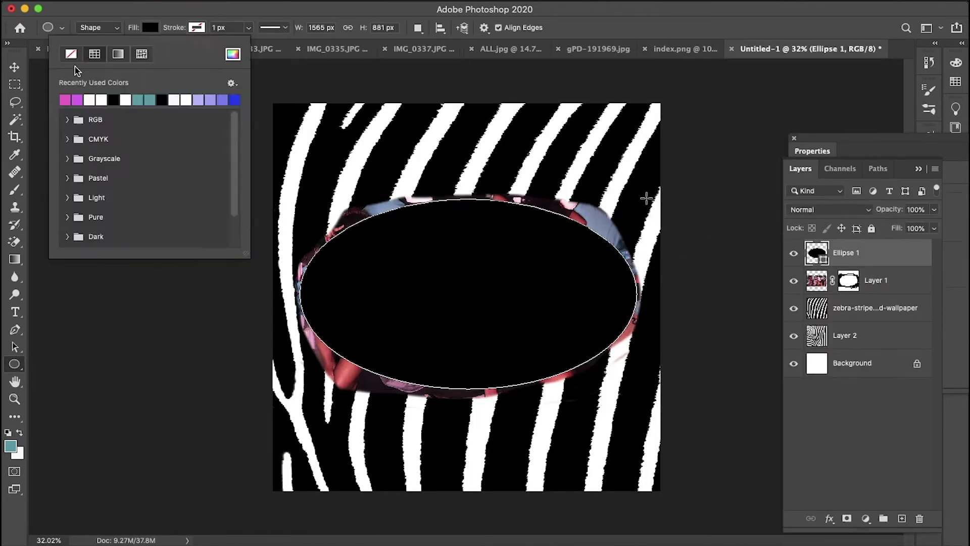
click(71, 53)
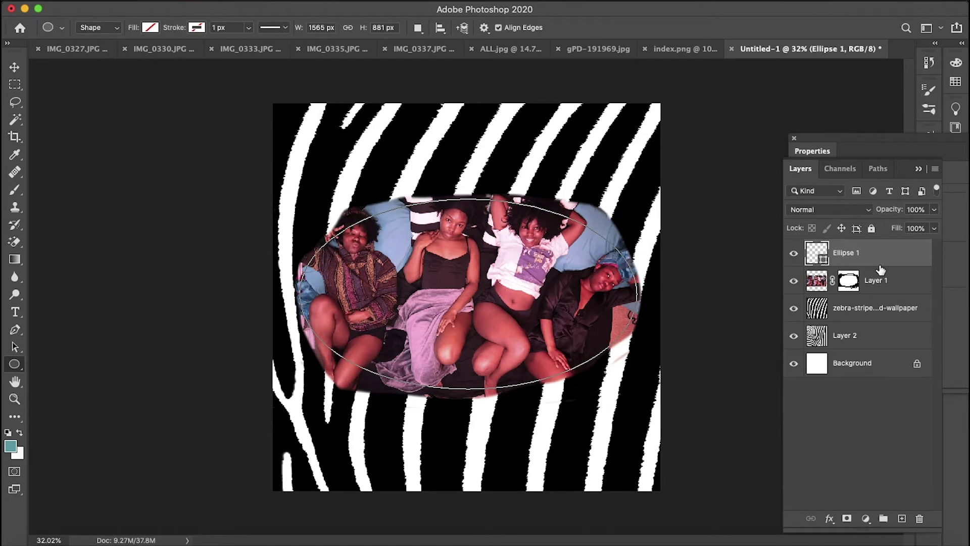
Step: Mask the photo layer with the ellipse path as a vector mask and feather that mask by 15.4 px
right_click(835, 258)
click(888, 266)
double_click(848, 280)
drag(801, 284, 892, 286)
click(866, 286)
key(v)
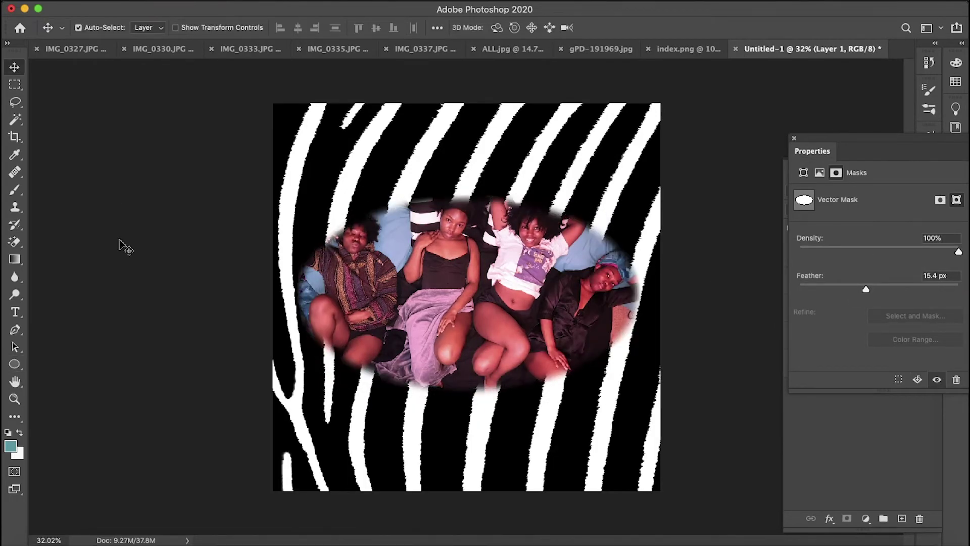
Step: Enlarge the oval-masked group photo on the canvas with Free Transform
click(859, 439)
key(super+t)
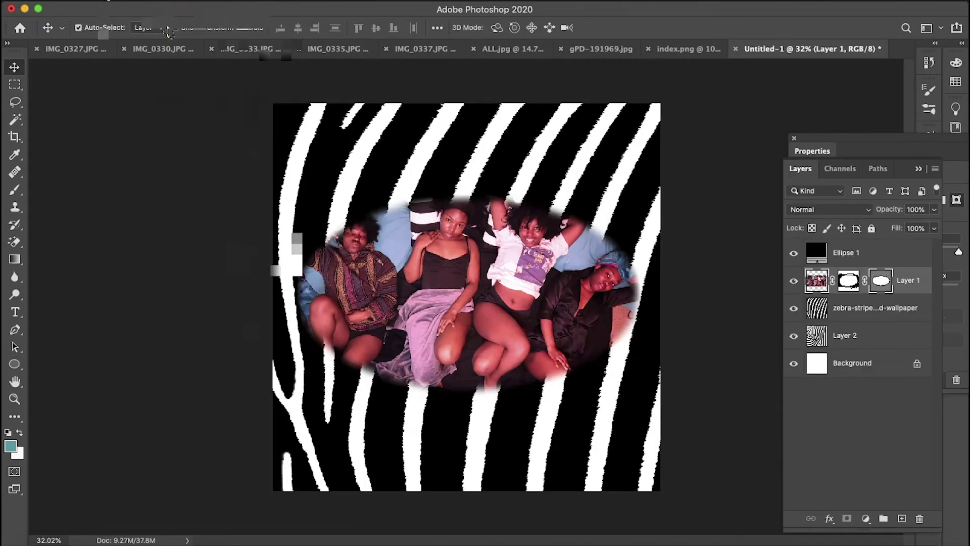
drag(293, 394, 268, 409)
key(Return)
click(471, 193)
click(908, 280)
click(129, 2)
click(169, 292)
mouse_move(462, 185)
mouse_down()
mouse_move(470, 136)
mouse_move(470, 177)
mouse_up()
key(Return)
Step: Adjust the brush and paint black on the photo's layer mask along the upper edge between the two middle women
click(908, 280)
drag(477, 138, 485, 128)
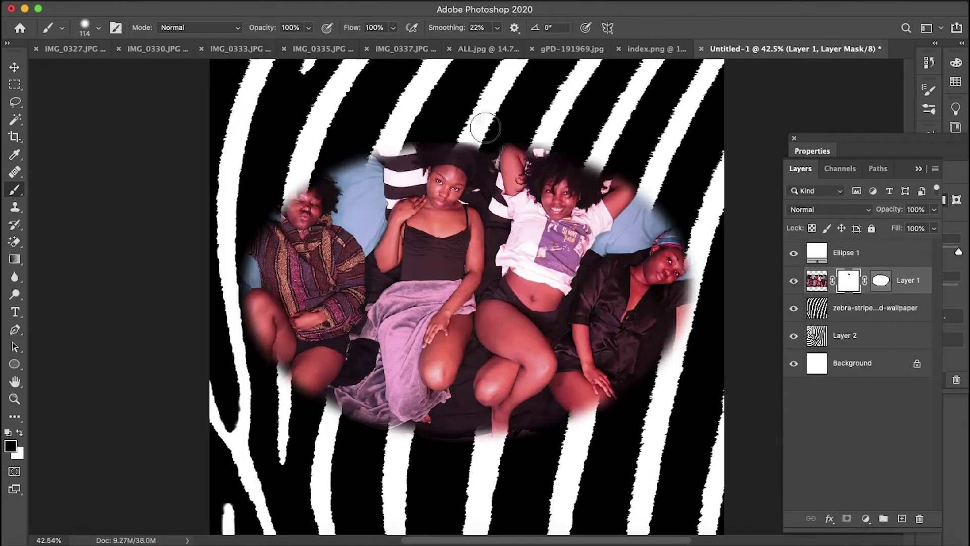
key(super+z)
click(98, 28)
drag(121, 83, 76, 83)
click(483, 137)
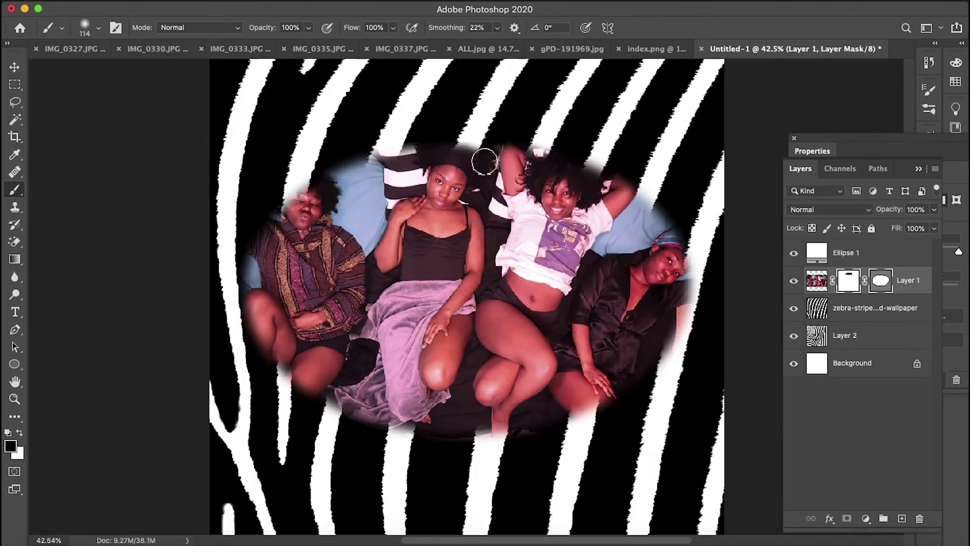
drag(490, 137, 462, 149)
scroll(470, 151, up, 3)
scroll(521, 390, down, 5)
Step: Create a text box above the photo and readjust the feather of the photo's vector mask
click(15, 312)
drag(395, 101, 481, 144)
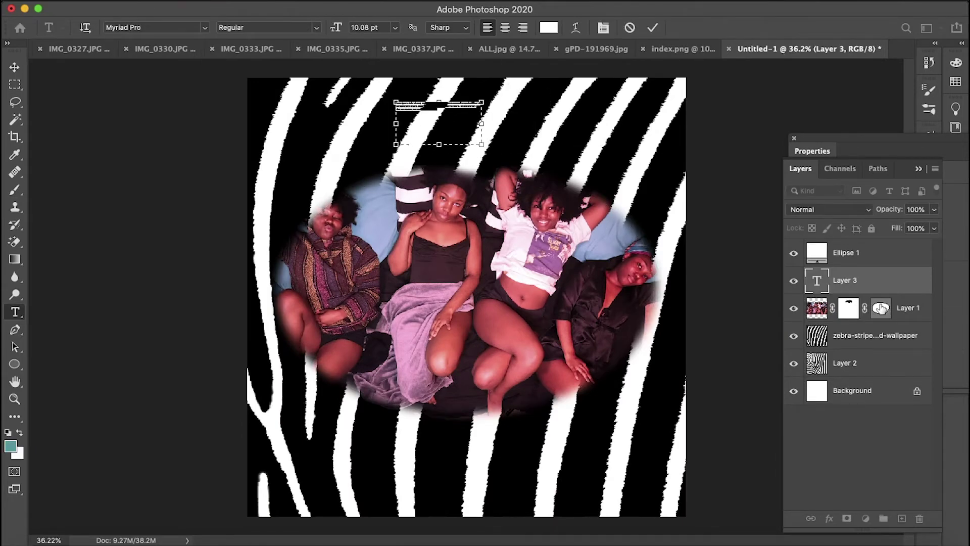
double_click(881, 308)
drag(881, 286, 888, 287)
click(795, 138)
click(14, 67)
click(213, 354)
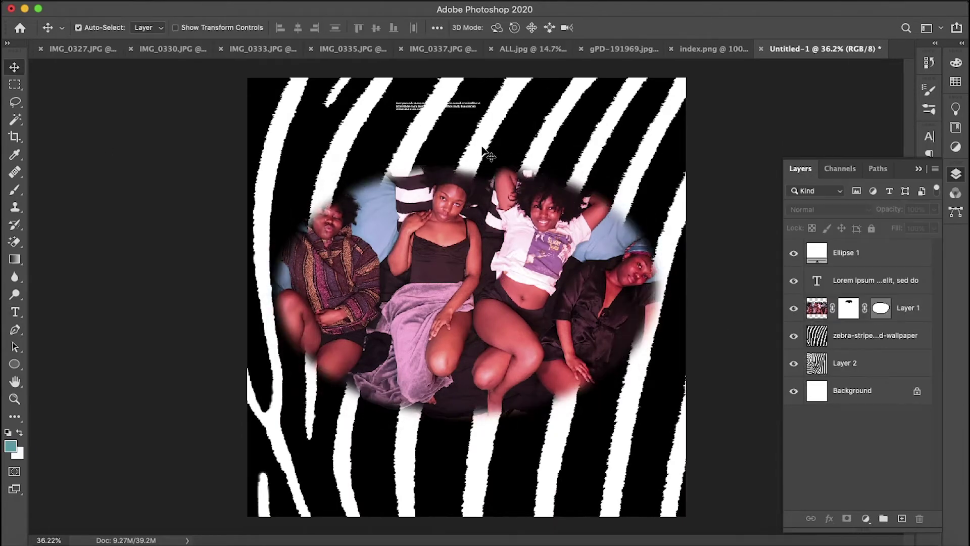
Step: Replace the placeholder text with "the" and set its size to 72 pt
double_click(875, 281)
text(the)
key(Return)
double_click(816, 280)
text(the)
key(super+a)
click(395, 28)
click(377, 200)
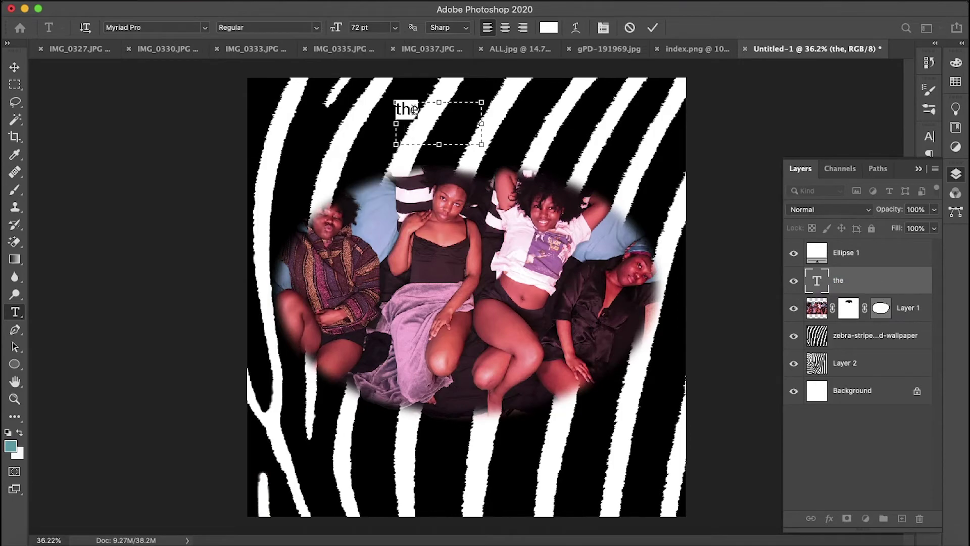
Step: Set the text "the" in a handwritten script font
click(205, 27)
scroll(268, 290, down, 5)
scroll(269, 290, up, 5)
scroll(283, 313, down, 20)
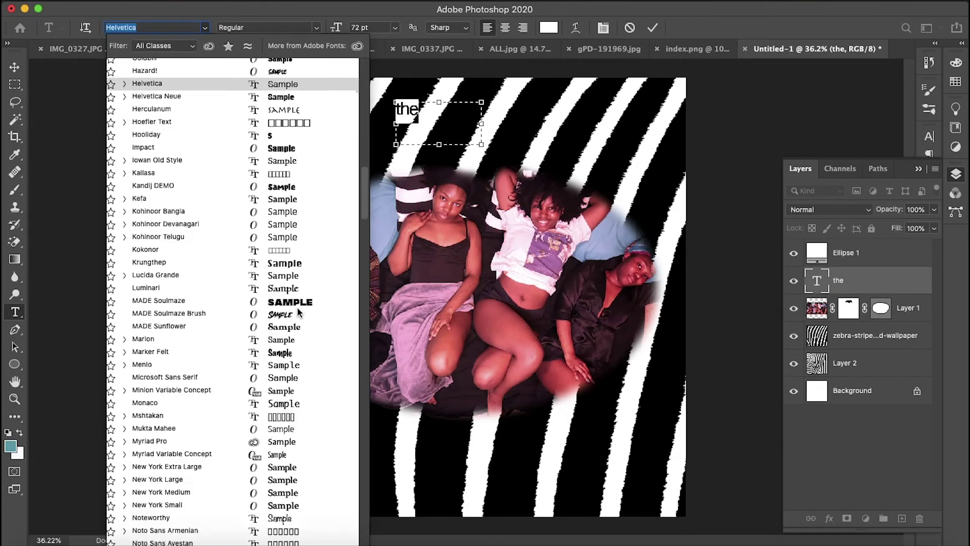
click(278, 525)
click(14, 67)
Step: Hide the Ellipse 1 layer, then compare the two zebra backgrounds and delete the Layer 2 fur pattern
click(834, 260)
click(794, 253)
click(849, 336)
click(794, 336)
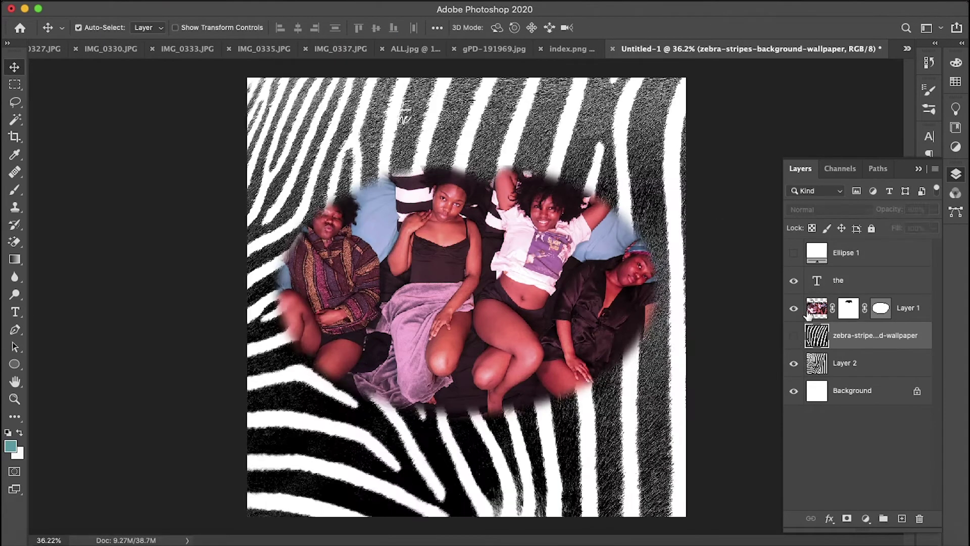
click(793, 336)
click(849, 363)
Step: Discard the trial magenta photo filter and add a Color Overlay effect to the striped wallpaper layer
click(847, 345)
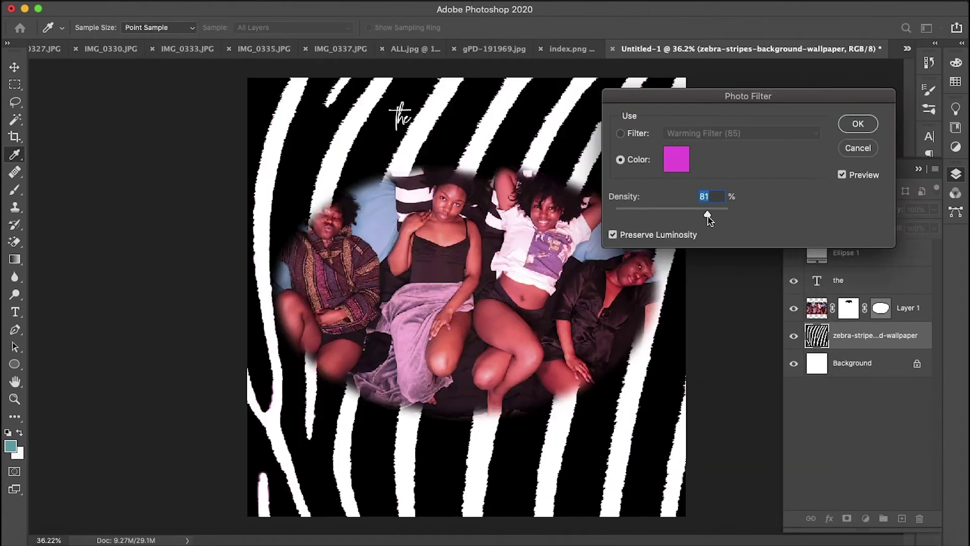
click(858, 148)
double_click(905, 335)
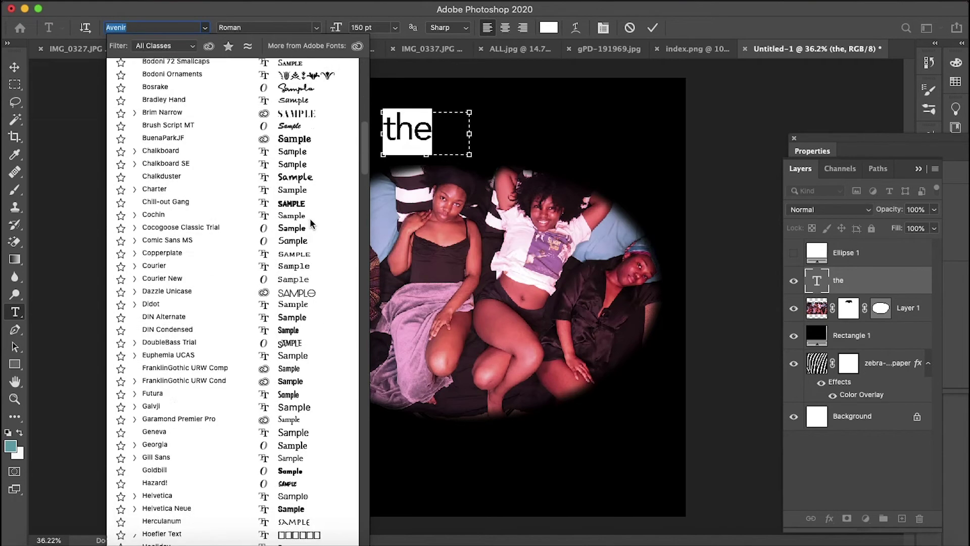
Step: Set the font of the text "the" to BuenaParkJF
click(301, 139)
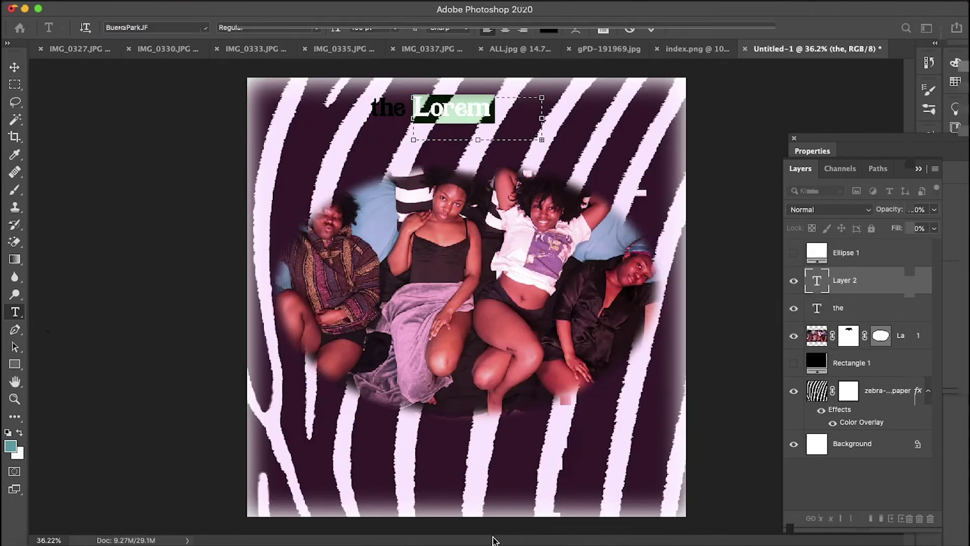
Step: Place the Draw-Zebra-Stripes-Step-14-Version-3 image, scale it to cover the whole canvas and move it behind the photo
right_click(630, 236)
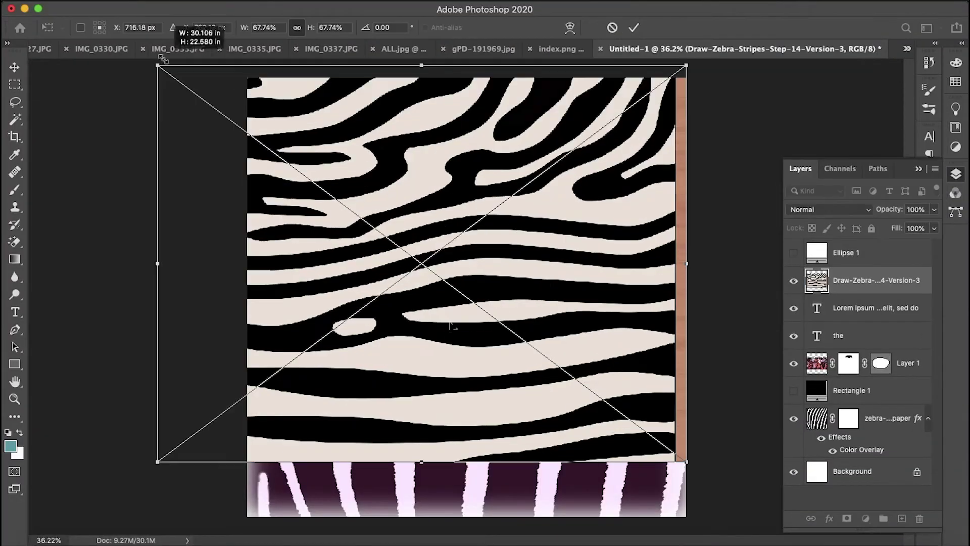
drag(689, 470, 754, 504)
key(Return)
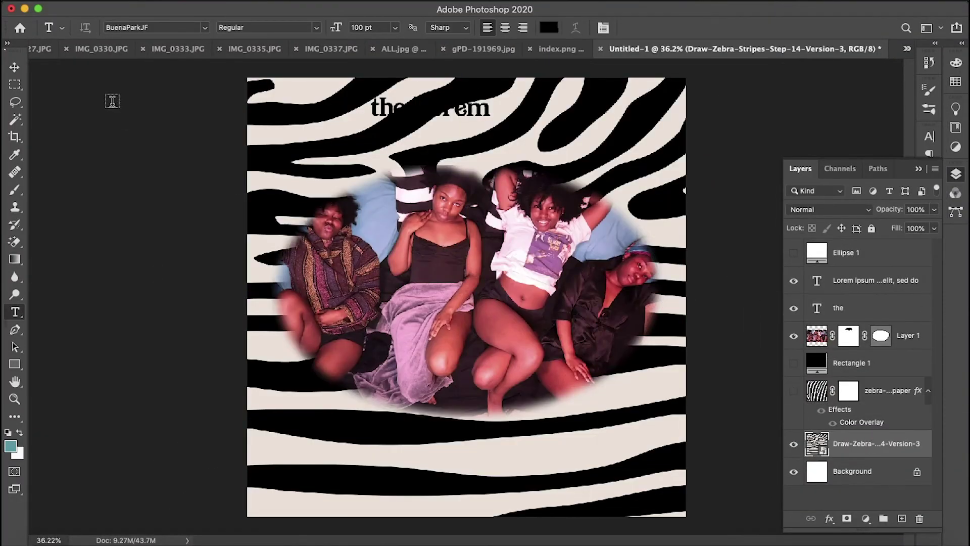
key(v)
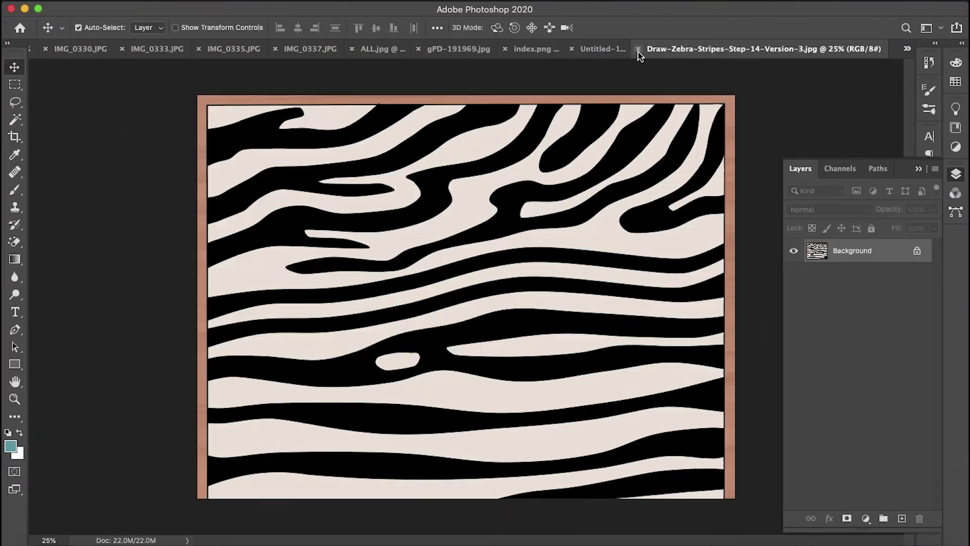
Step: Close the separate Draw-Zebra-Stripes-Step-14-Version-3.jpg document and lower the new zebra-stripe layer's opacity to 92%
click(638, 49)
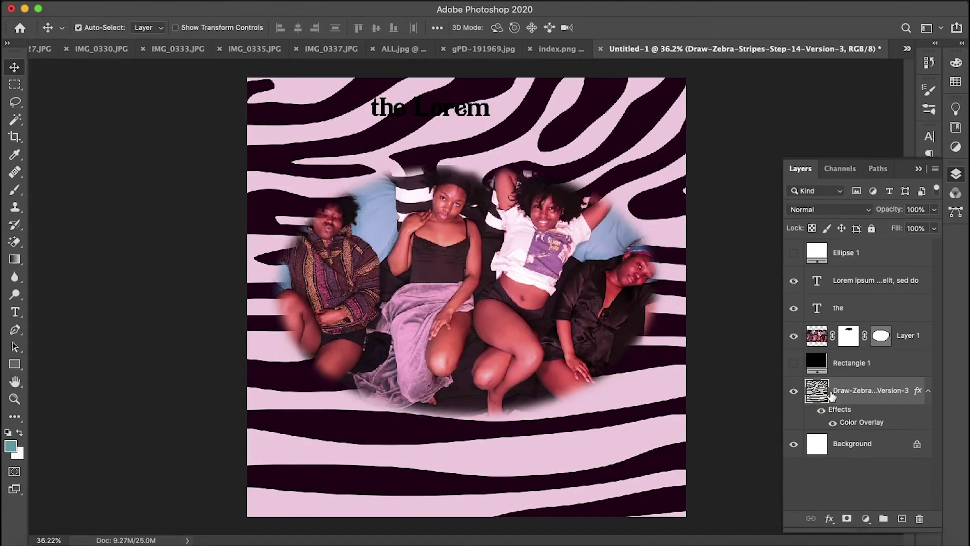
double_click(831, 395)
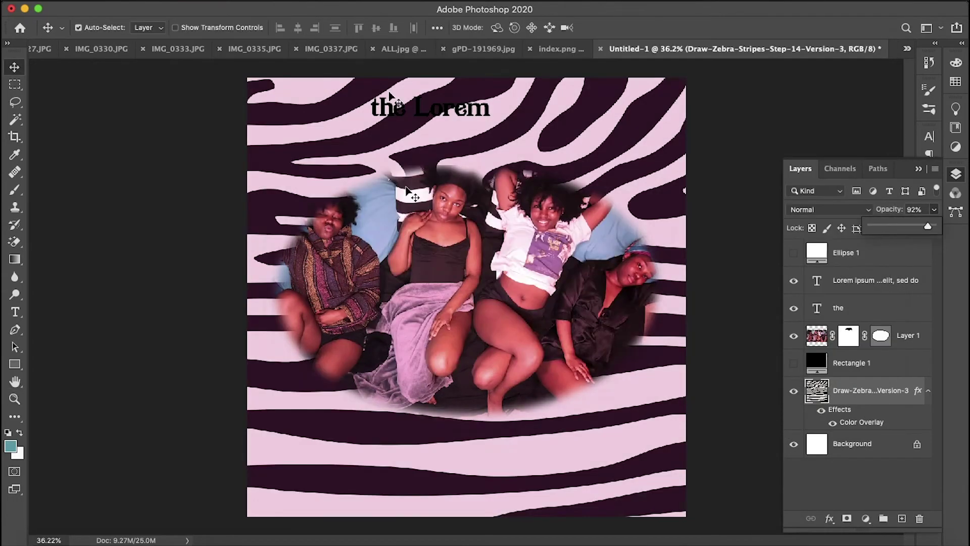
Step: Draw a rectangle just inside the canvas edges and use it as a feathered mask that fades the zebra-stripe layer's borders
key(u)
drag(254, 85, 678, 509)
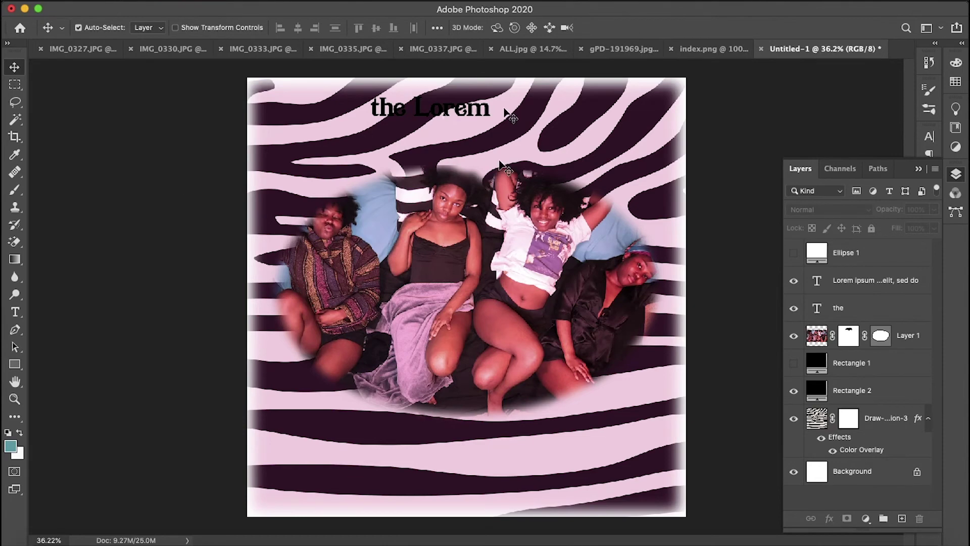
Step: Replace the Lorem ipsum title text with "Merry" in Abril Fatface Regular at 175 pt
double_click(469, 107)
click(206, 29)
scroll(218, 373, down, 5)
scroll(217, 399, up, 6)
click(217, 244)
double_click(362, 27)
key(BackSpace)
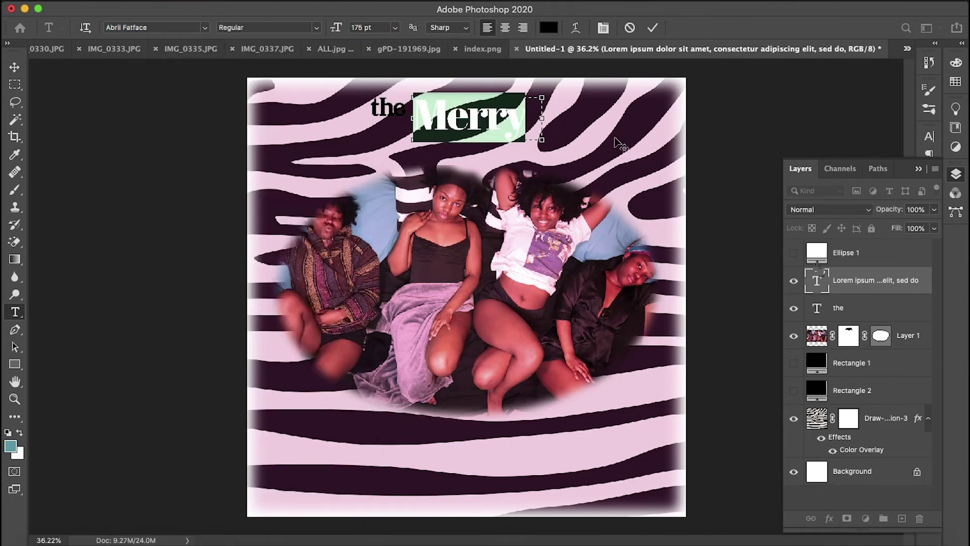
Step: Color the word "Merry" magenta and add a 7 px black stroke with its position set to Center
click(549, 27)
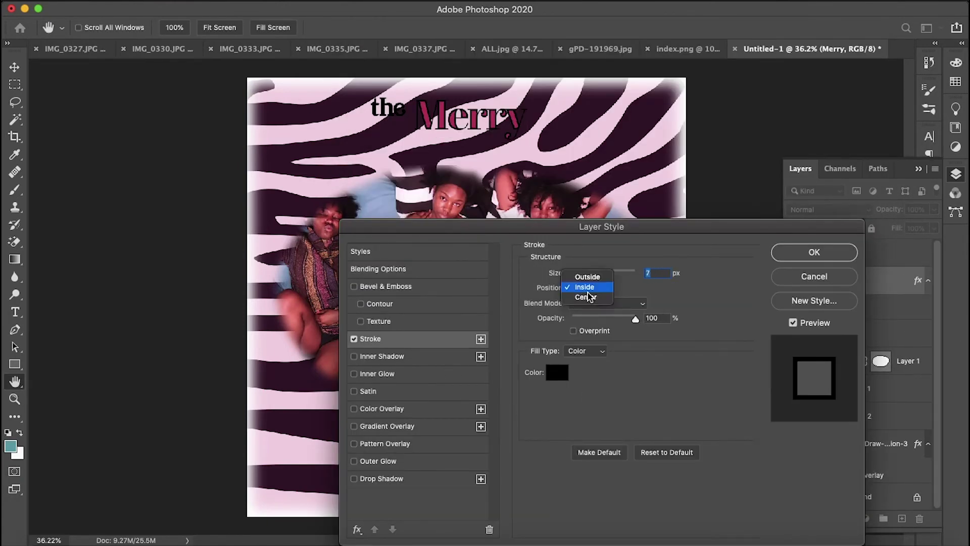
click(586, 296)
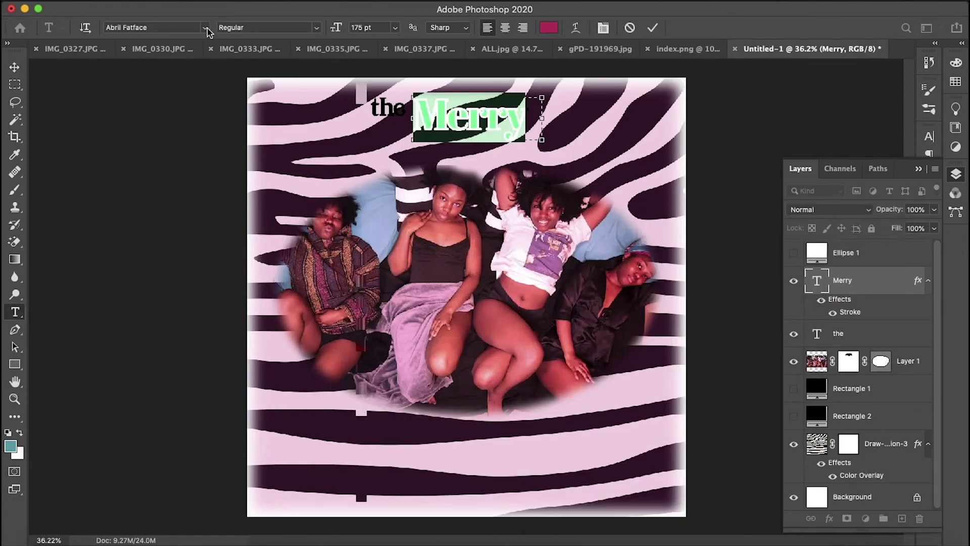
Step: Preview other fonts such as Didot on the word "Merry" and choose a different typeface for it
click(205, 27)
scroll(232, 353, down, 3)
scroll(301, 437, down, 15)
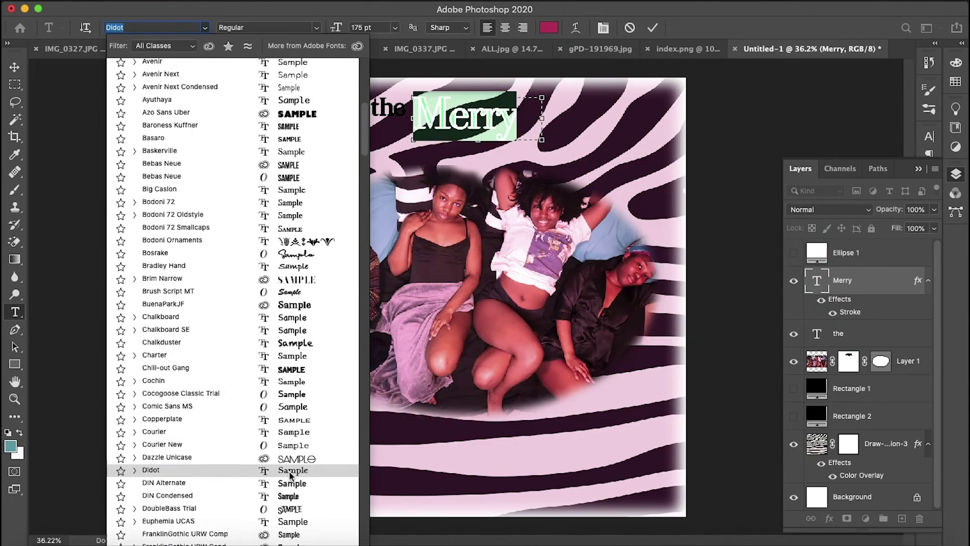
scroll(302, 425, up, 15)
click(277, 336)
click(204, 28)
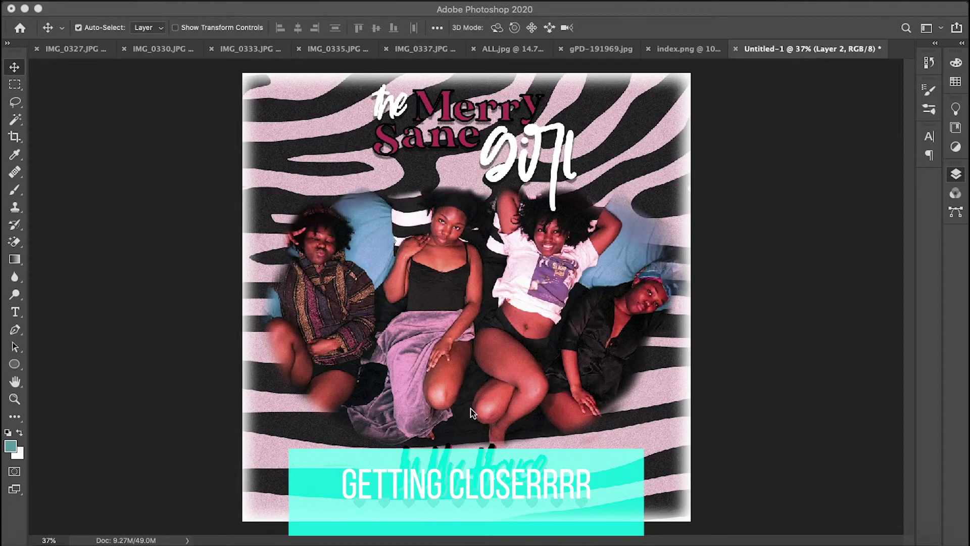
Step: Examine the masked group photo, its blended edges and the surrounding title text up close and from farther out
click(512, 257)
scroll(511, 258, up, 5)
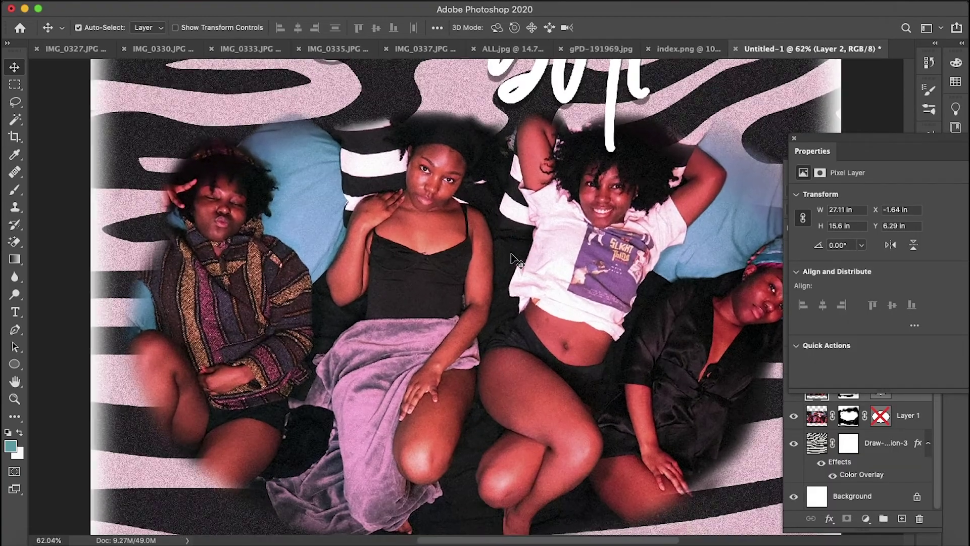
scroll(511, 254, down, 5)
scroll(511, 254, up, 3)
scroll(511, 254, down, 5)
scroll(511, 254, up, 2)
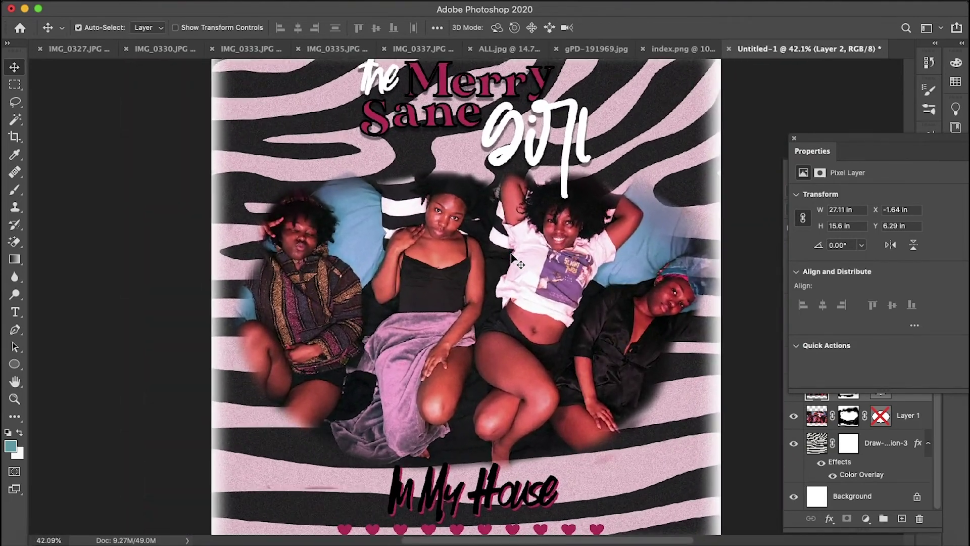